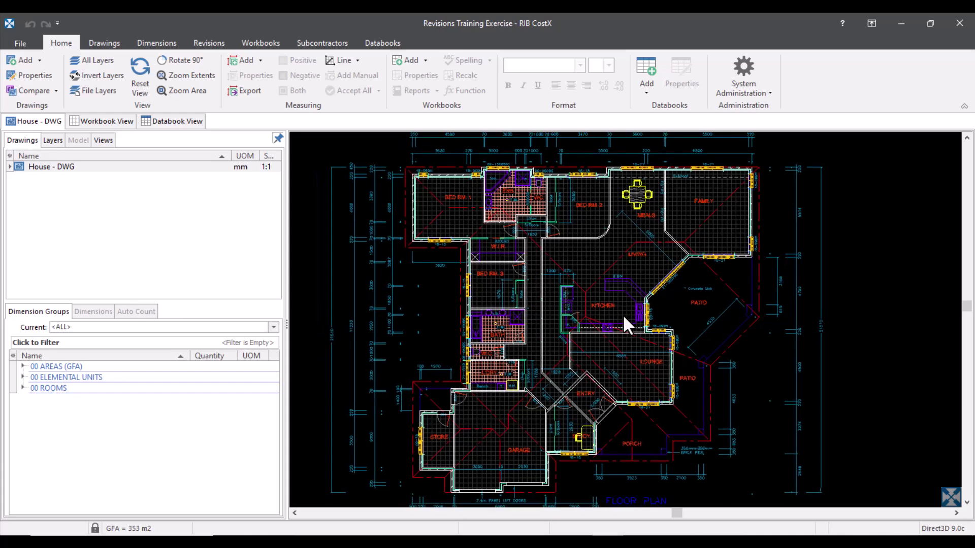
# Step: Expand all the dimension group folders and review the measured quantities from areas through to rooms
pyautogui.rightClick(22, 367)
pyautogui.click(35, 374)
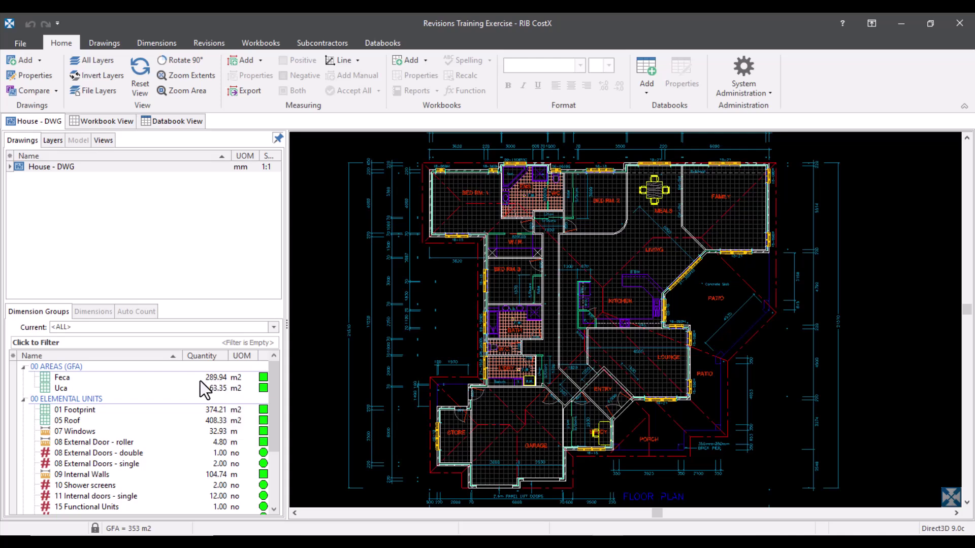
pyautogui.scroll(-3, 223, 444)
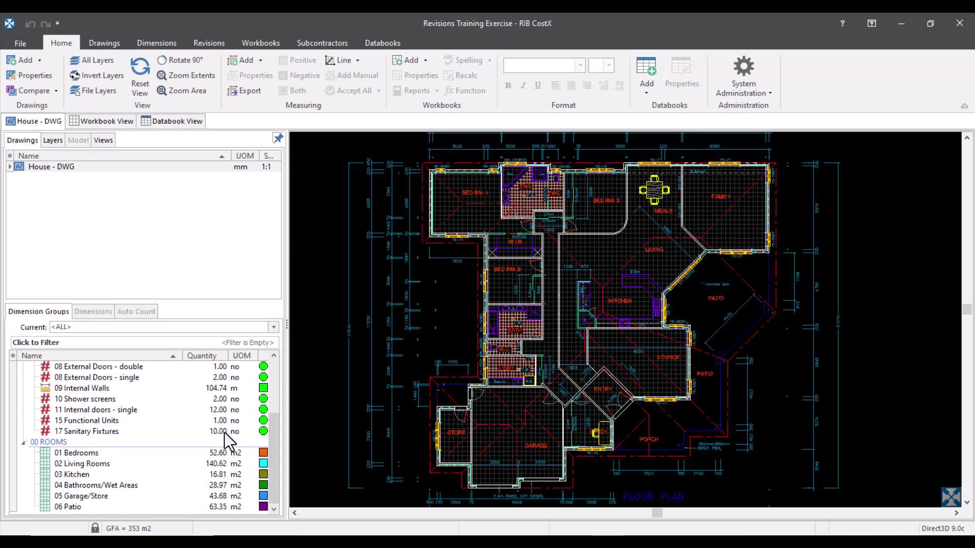
pyautogui.scroll(3, 225, 439)
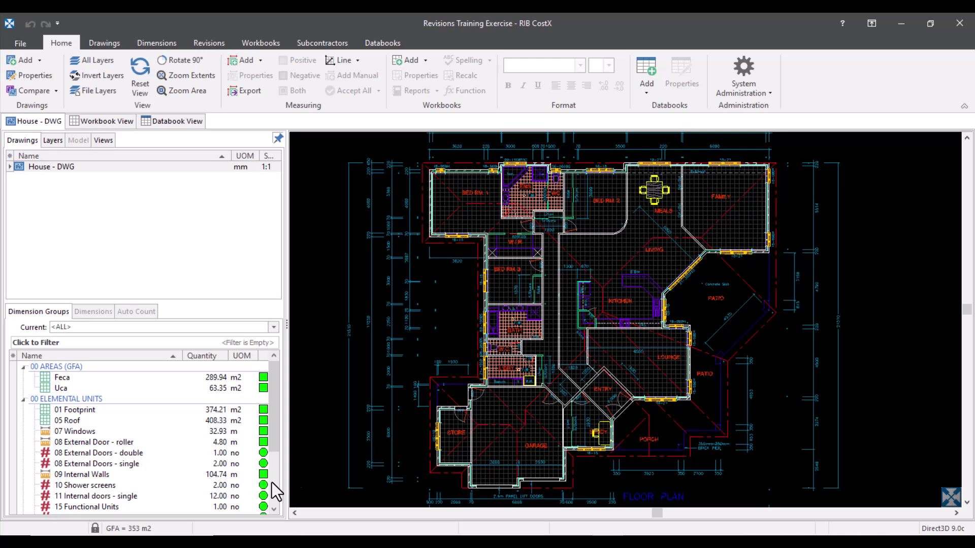
# Step: Inspect the Roof quantity in the 01 GFA Budget workbook against the 00 AREAS (GFA) dimension groups
pyautogui.click(108, 121)
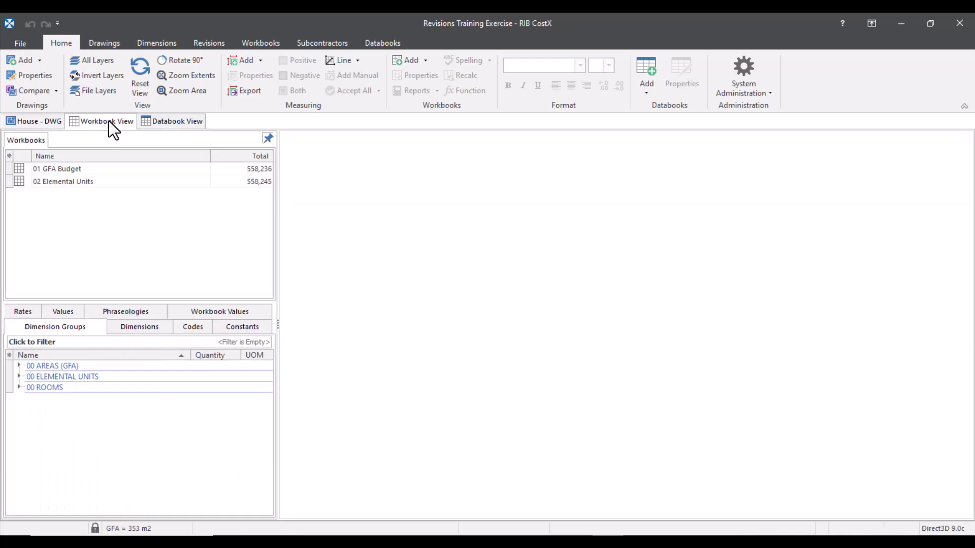
pyautogui.doubleClick(124, 172)
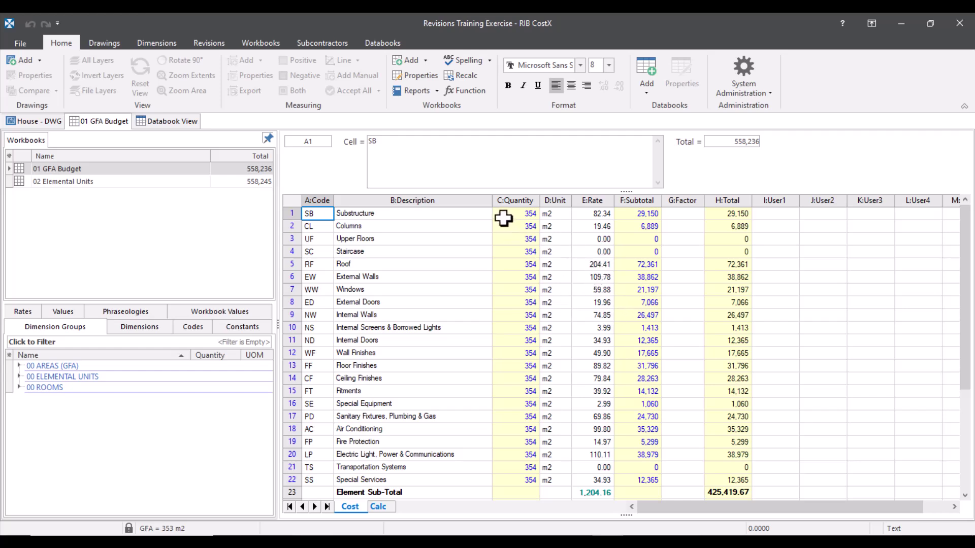
pyautogui.doubleClick(503, 266)
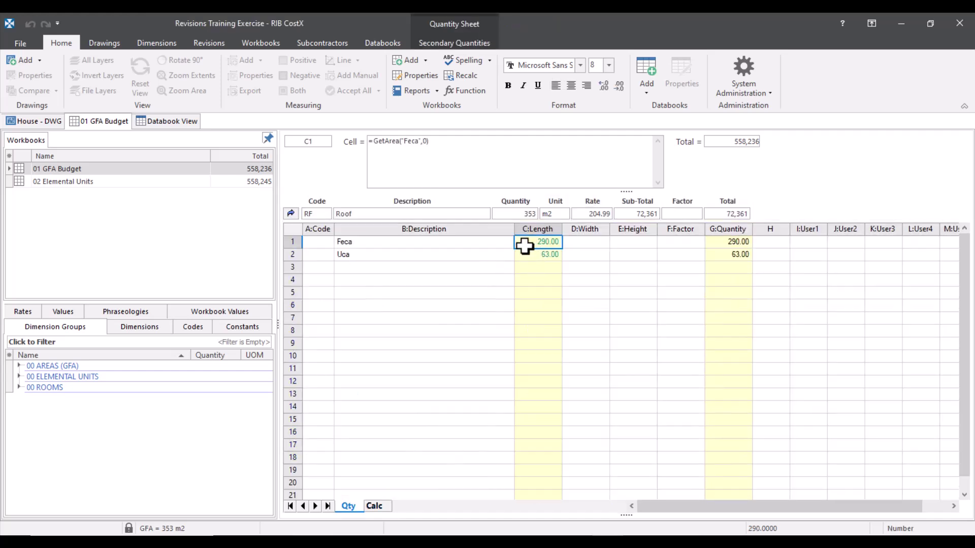
pyautogui.click(18, 365)
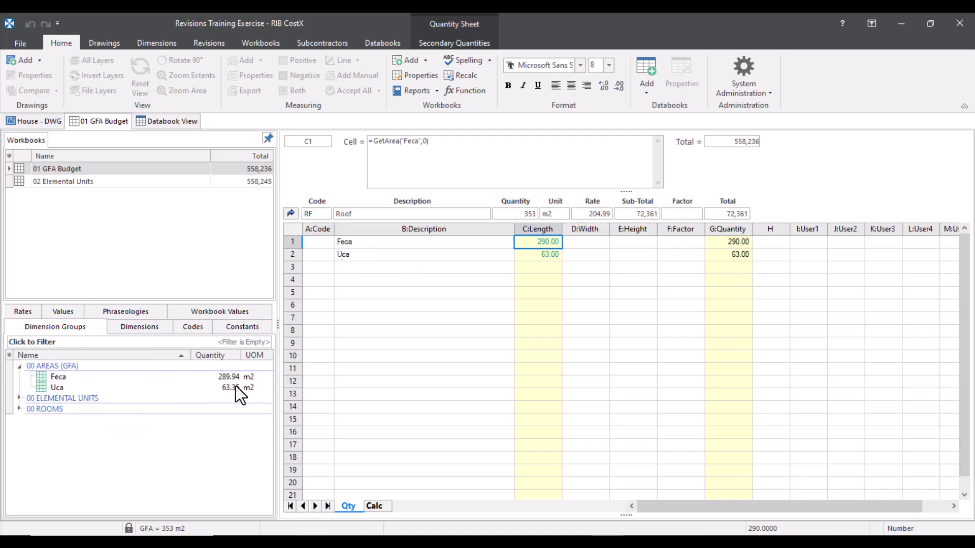
pyautogui.click(19, 366)
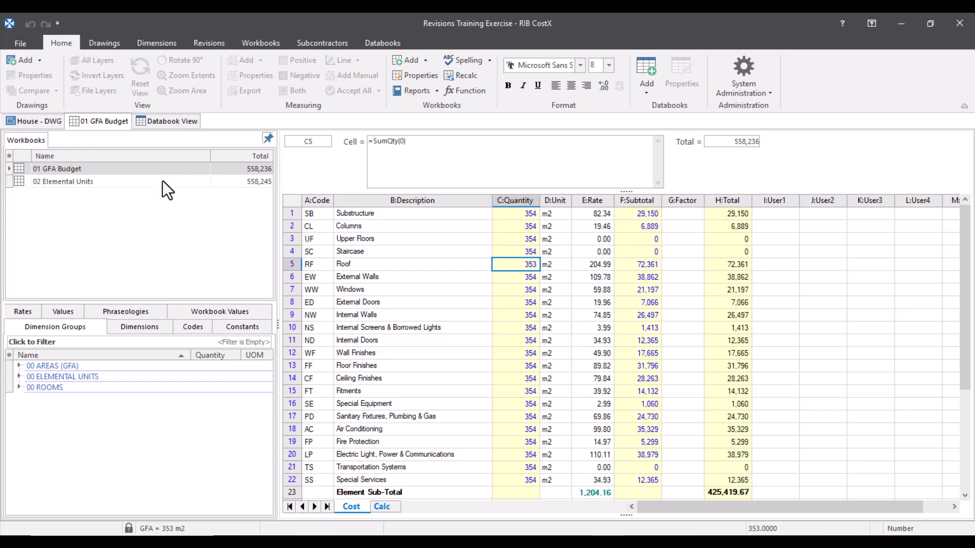
# Step: Inspect the Internal Doors allowance quantity in the 02 Elemental Units workbook, then return to the workbook's top level
pyautogui.doubleClick(214, 180)
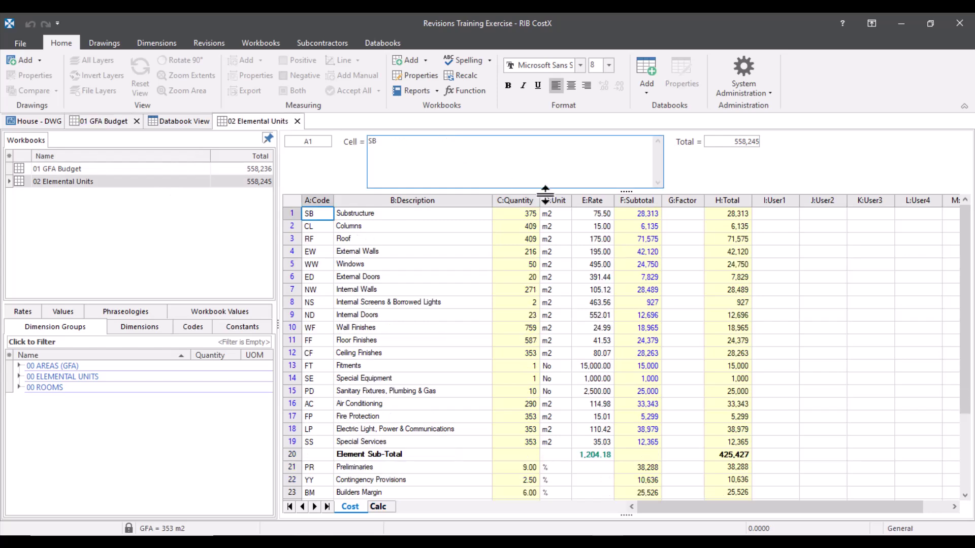
pyautogui.doubleClick(635, 315)
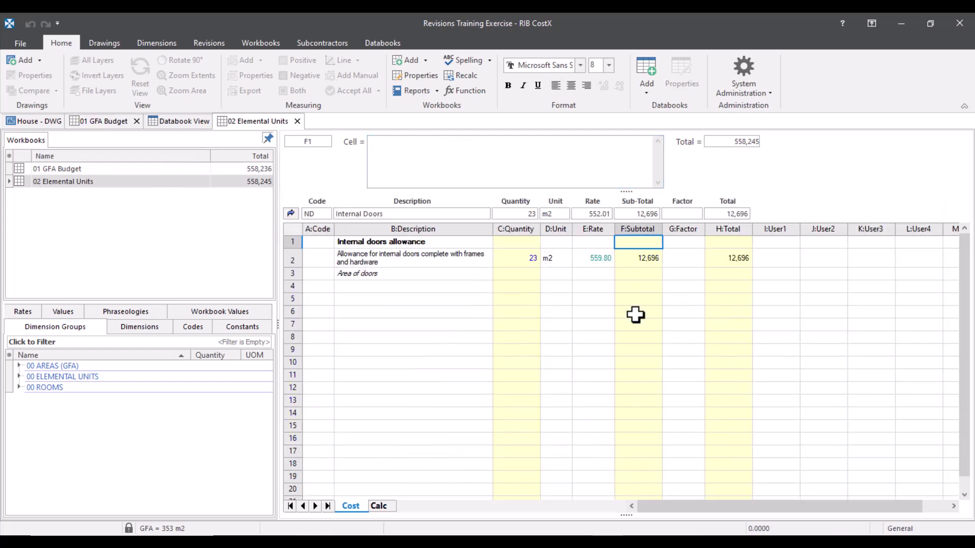
pyautogui.doubleClick(523, 257)
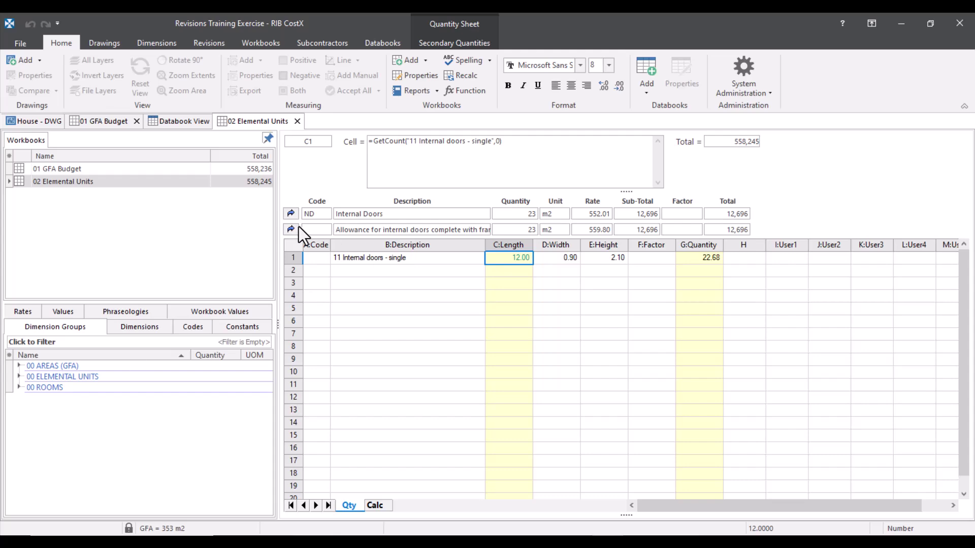
pyautogui.click(291, 215)
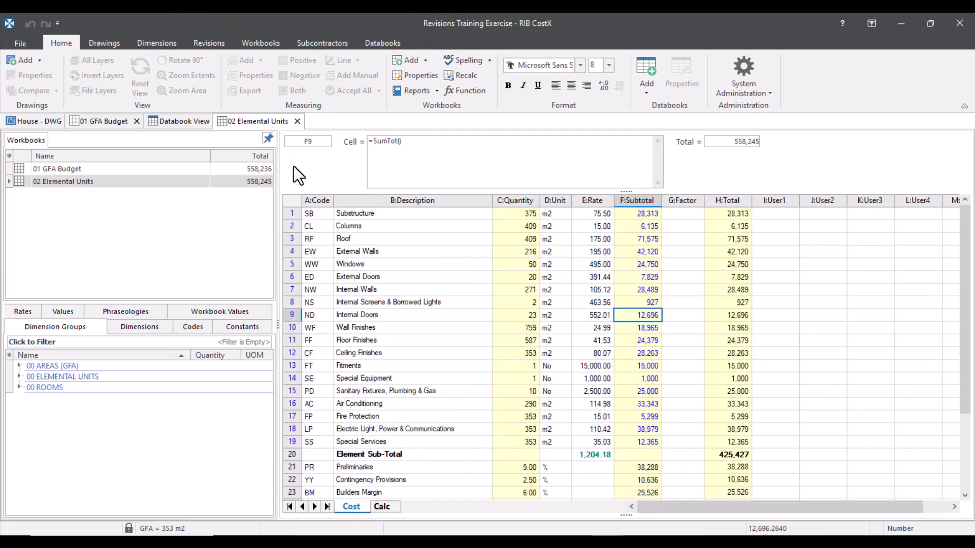
# Step: Return to the House - DWG drawing and add a new building revision named "Rev 2"
pyautogui.click(34, 123)
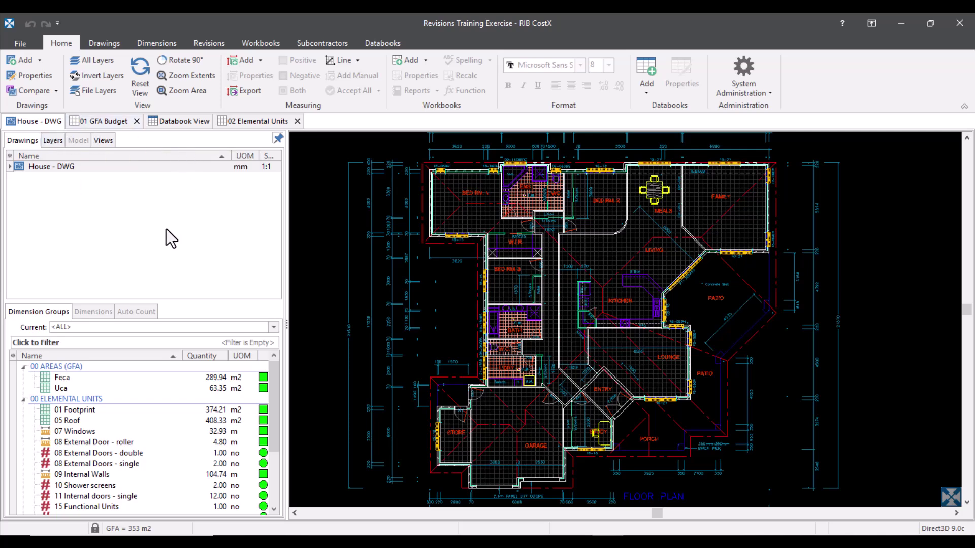
pyautogui.click(214, 45)
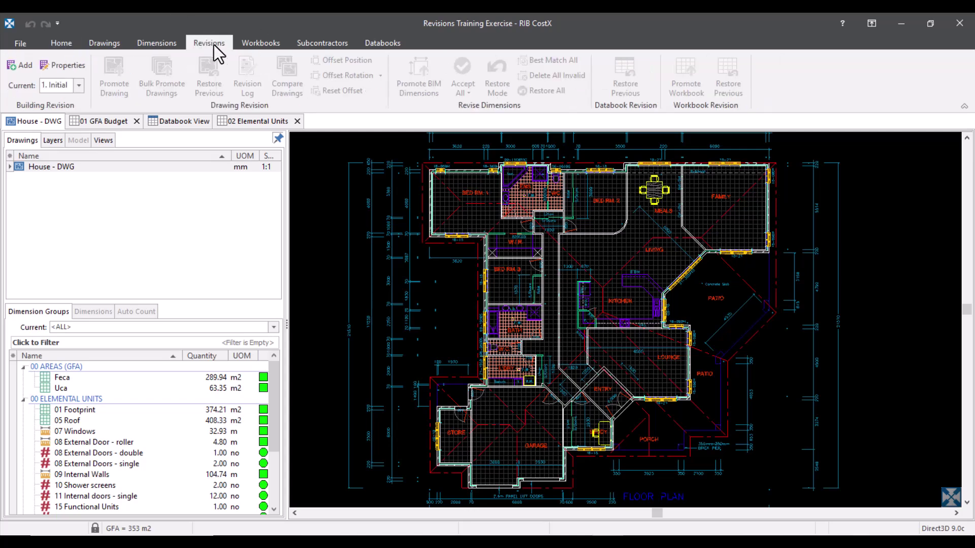
pyautogui.click(23, 65)
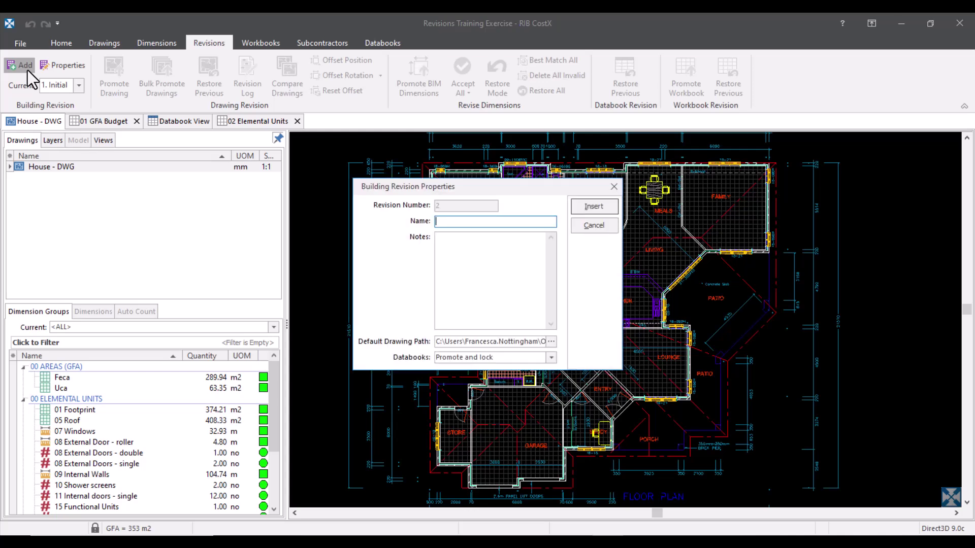
pyautogui.write('Rev 2')
pyautogui.click(593, 206)
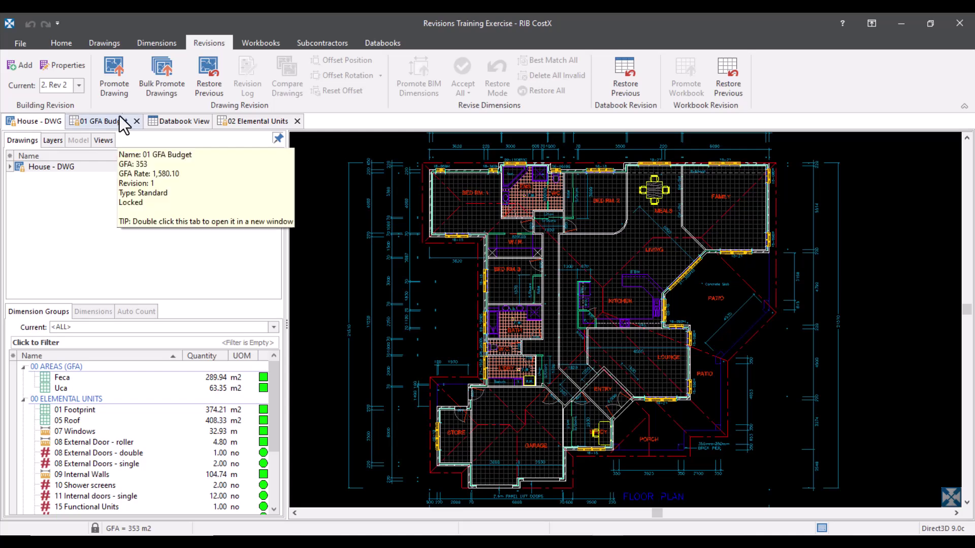
# Step: Promote the House - DWG drawing to the current revision, choosing House - Layout 2 as its new drawing file
pyautogui.click(122, 87)
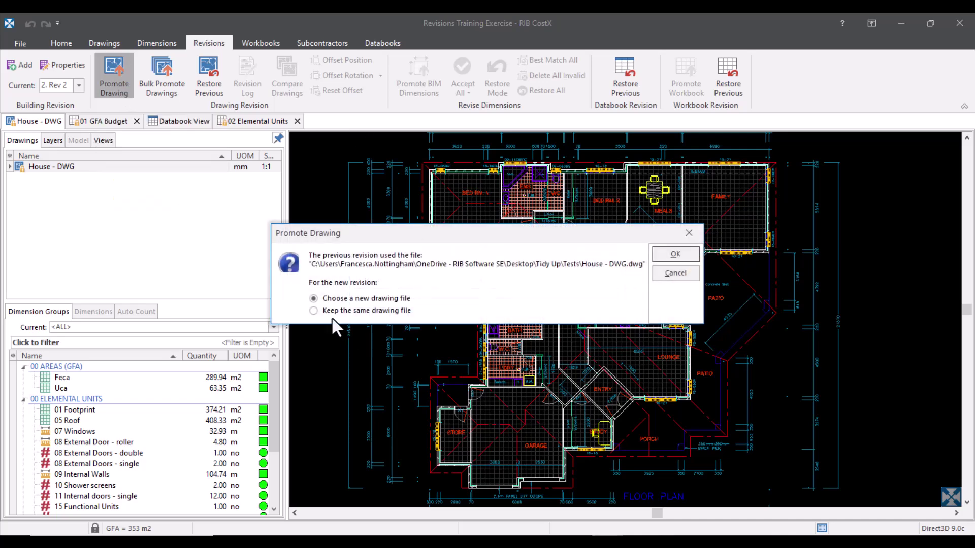
pyautogui.click(676, 255)
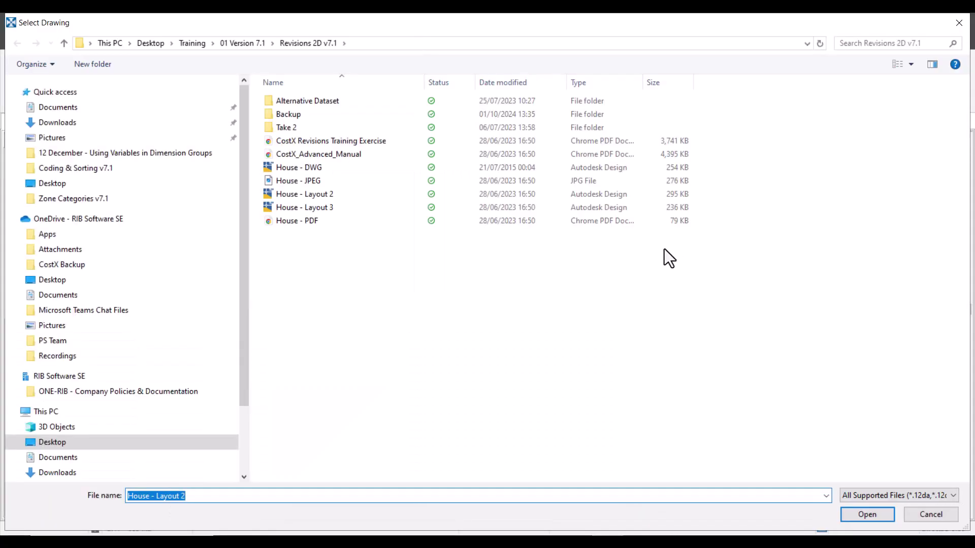
pyautogui.click(325, 200)
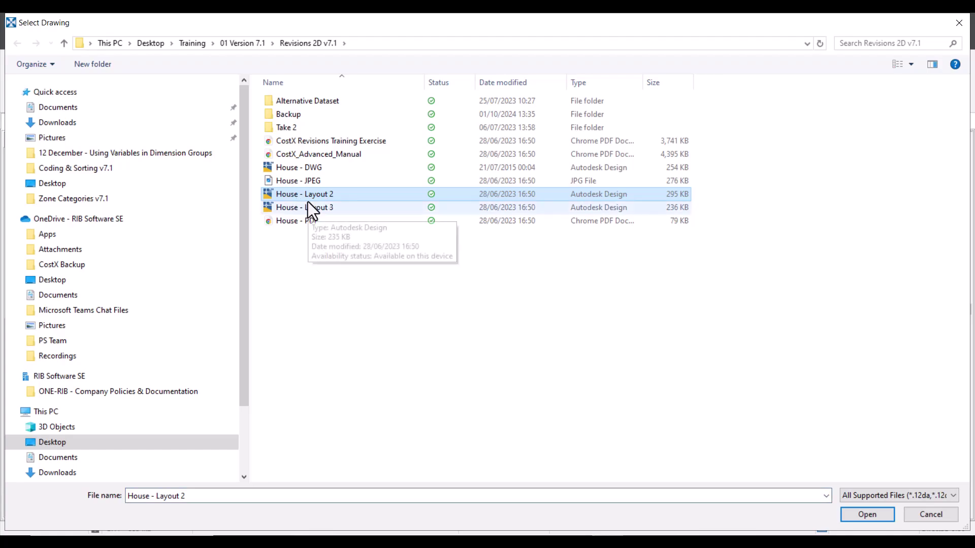
pyautogui.click(874, 515)
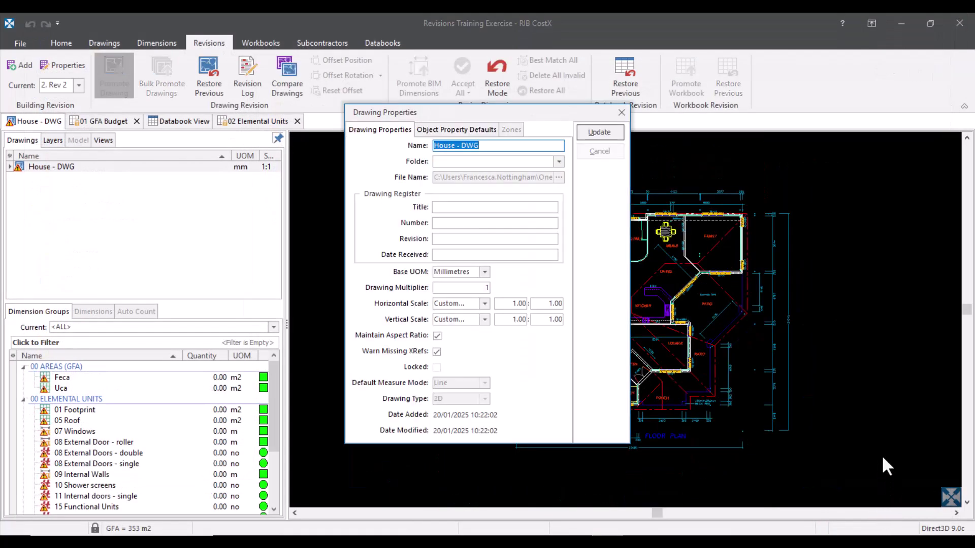
# Step: Rename the promoted drawing as "House - DWG - Rev2" in its drawing properties
pyautogui.click(500, 146)
pyautogui.write('- Rev2')
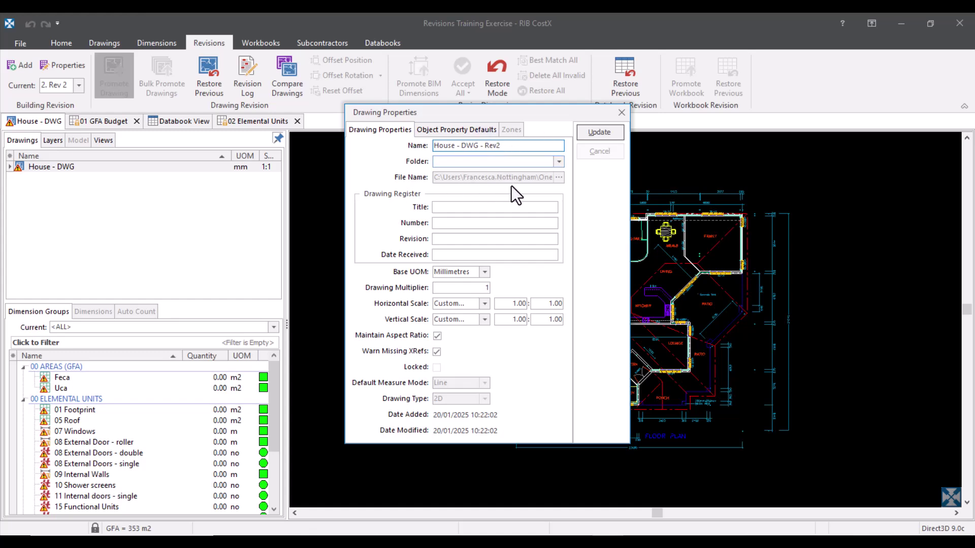
pyautogui.click(610, 136)
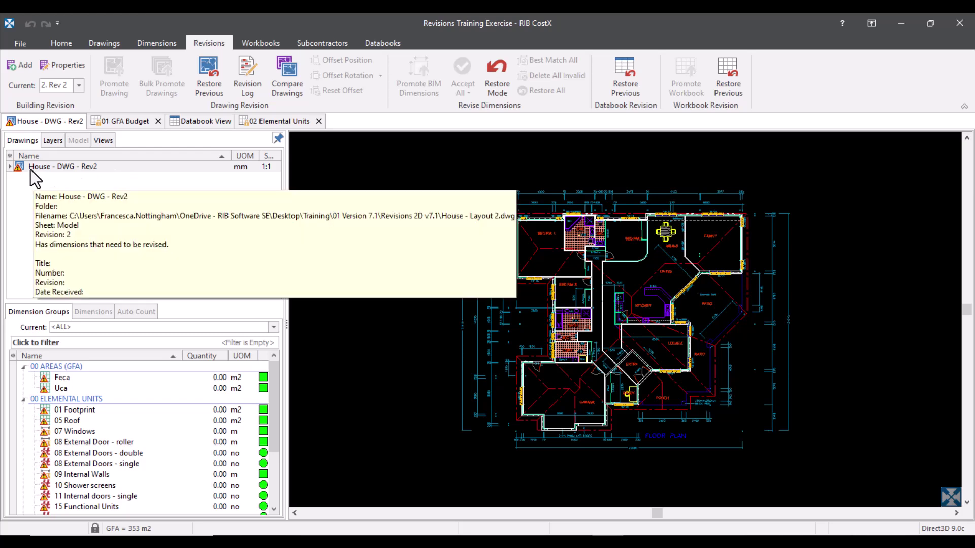
# Step: Compare the House - DWG - Rev2 drawing with Revision 1 using the Match Lines comparison method
pyautogui.moveTo(18, 171)
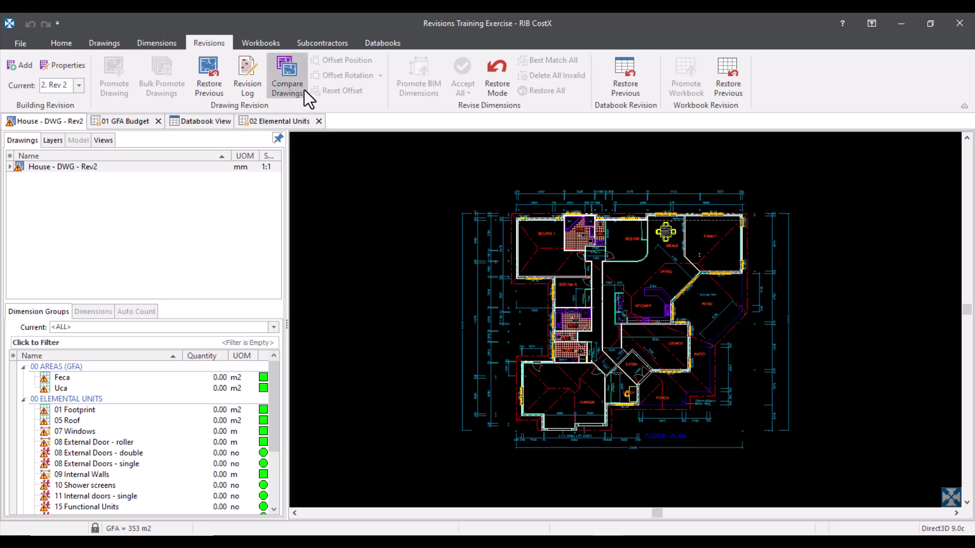
pyautogui.click(293, 79)
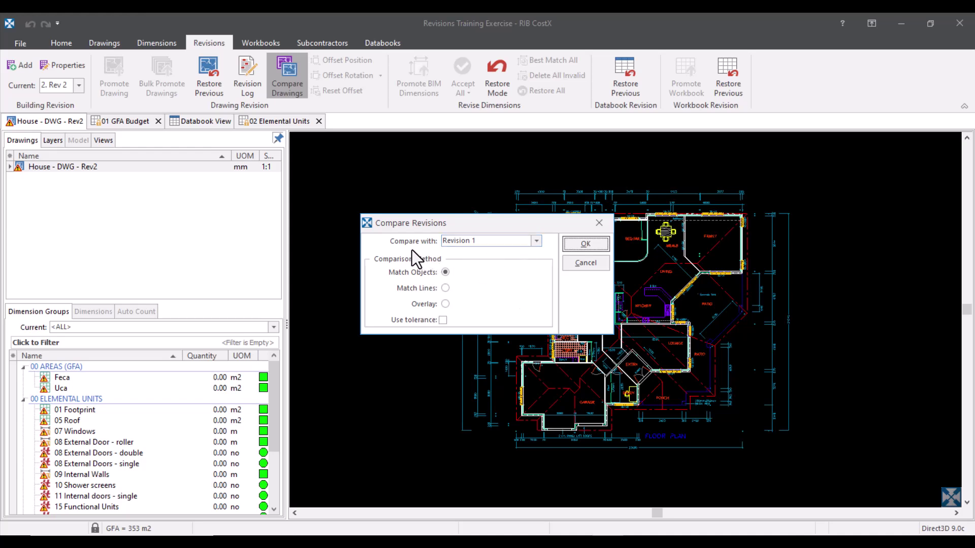
pyautogui.click(536, 241)
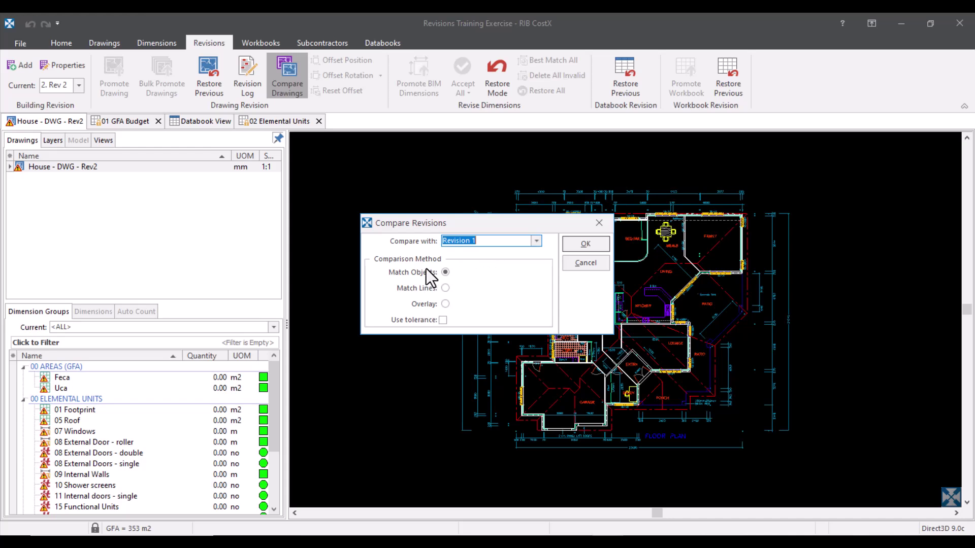
pyautogui.click(490, 283)
pyautogui.click(445, 288)
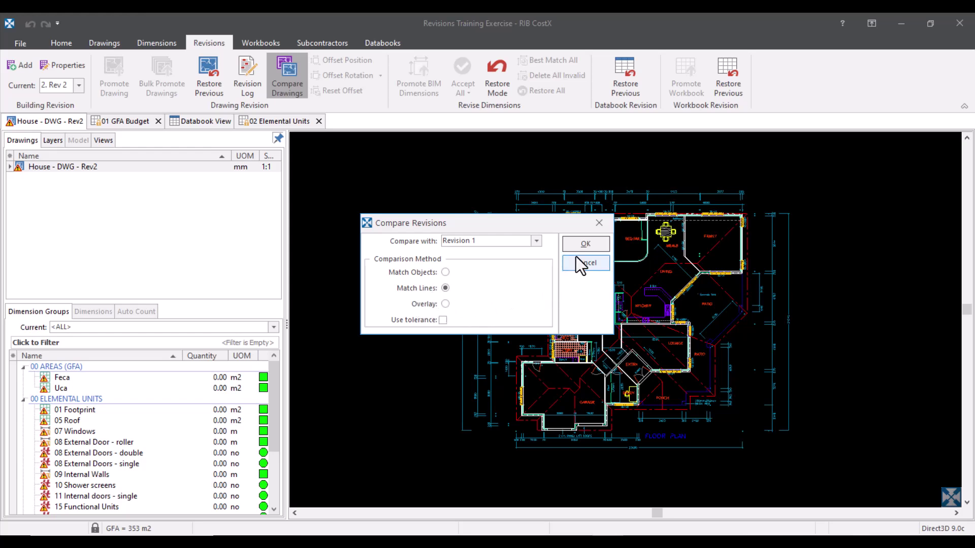
pyautogui.click(596, 241)
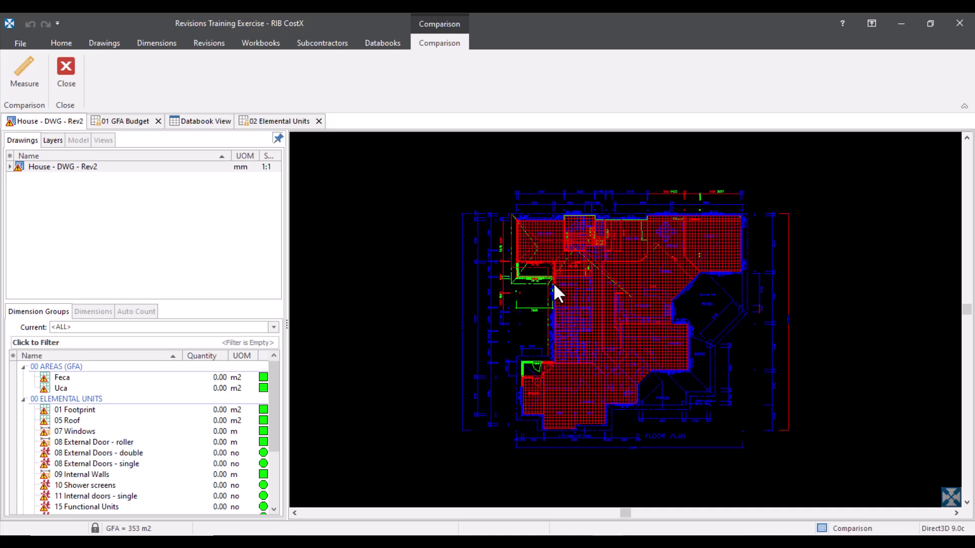
pyautogui.click(17, 44)
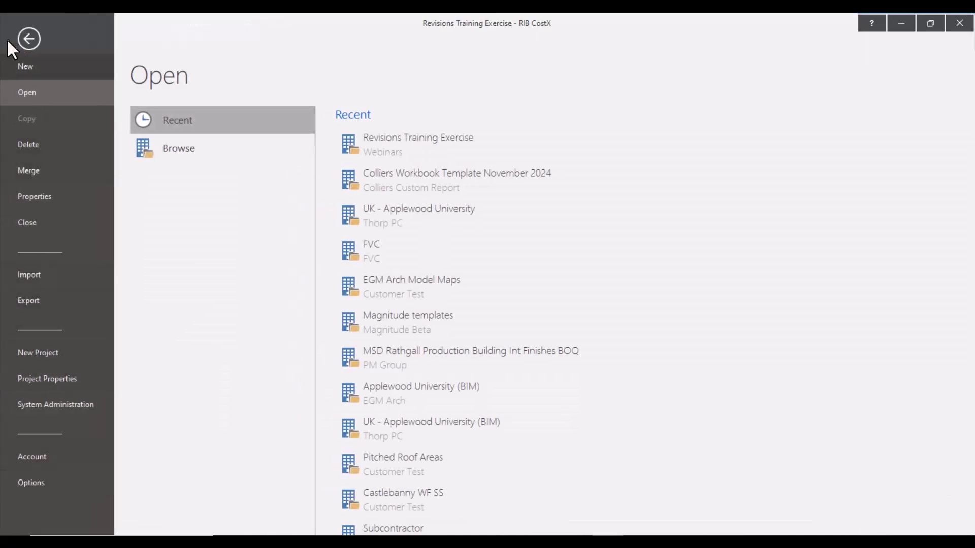
pyautogui.click(40, 42)
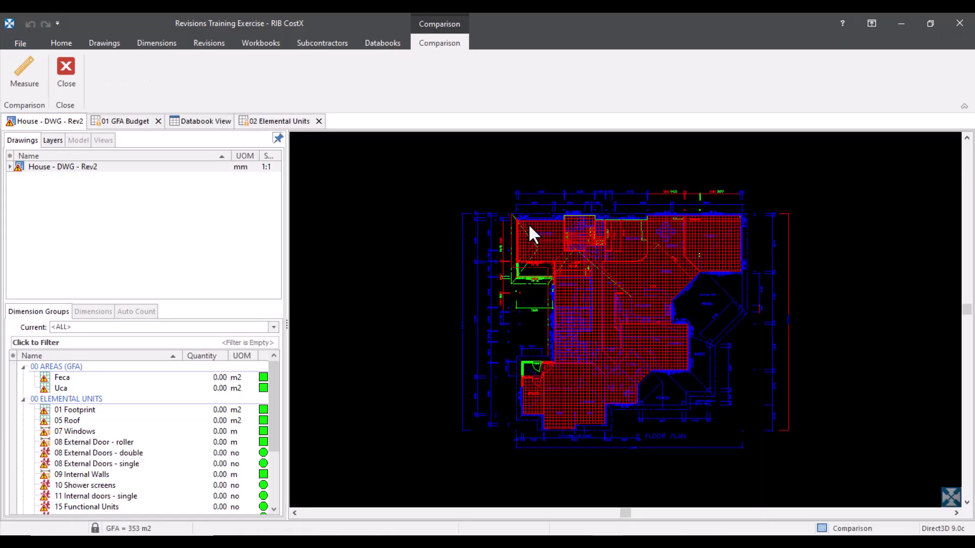
# Step: Examine the floor plan comparison, isolating the NEW, SAME and DELETED layers one at a time
pyautogui.scroll(3, 557, 242)
pyautogui.scroll(-1, 568, 244)
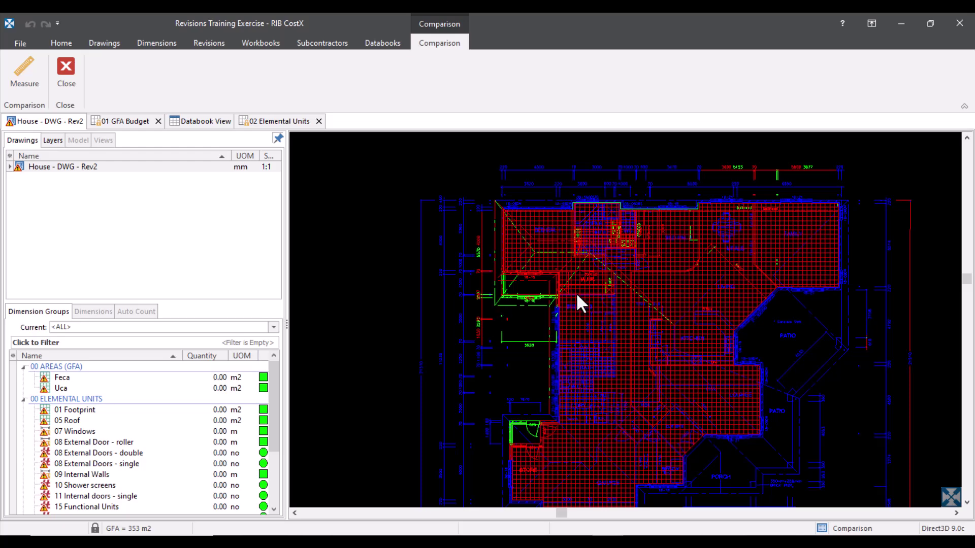
pyautogui.moveTo(632, 312); pyautogui.dragTo(590, 285, button='middle')
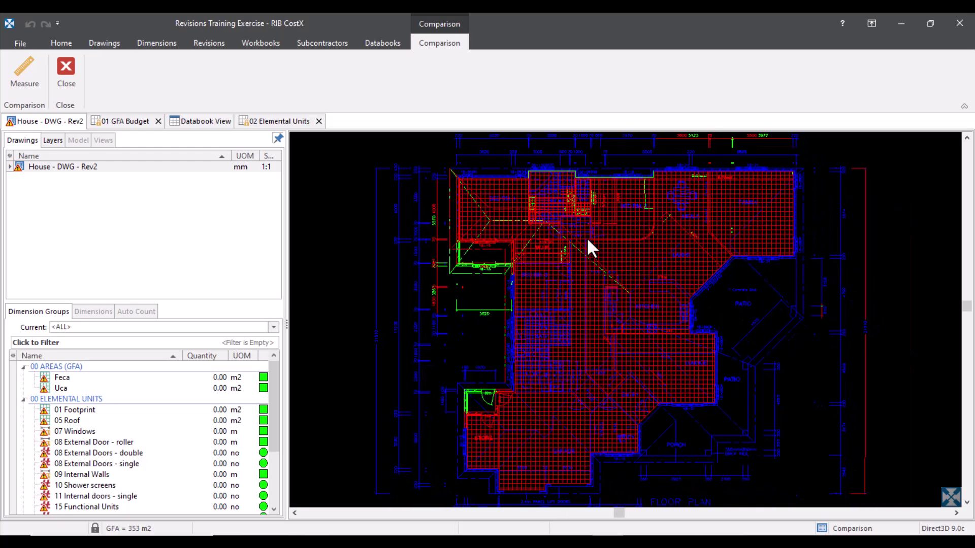
pyautogui.click(52, 141)
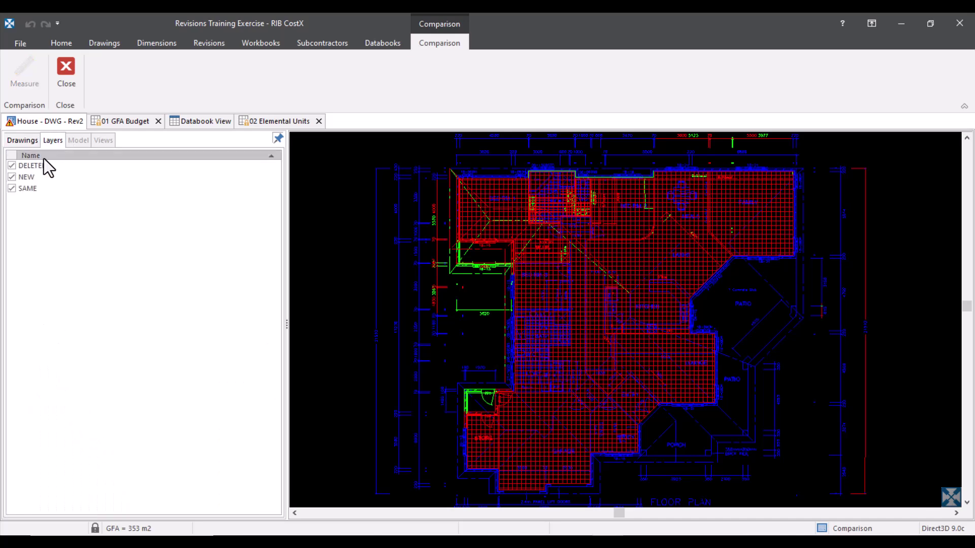
pyautogui.click(11, 166)
pyautogui.click(11, 188)
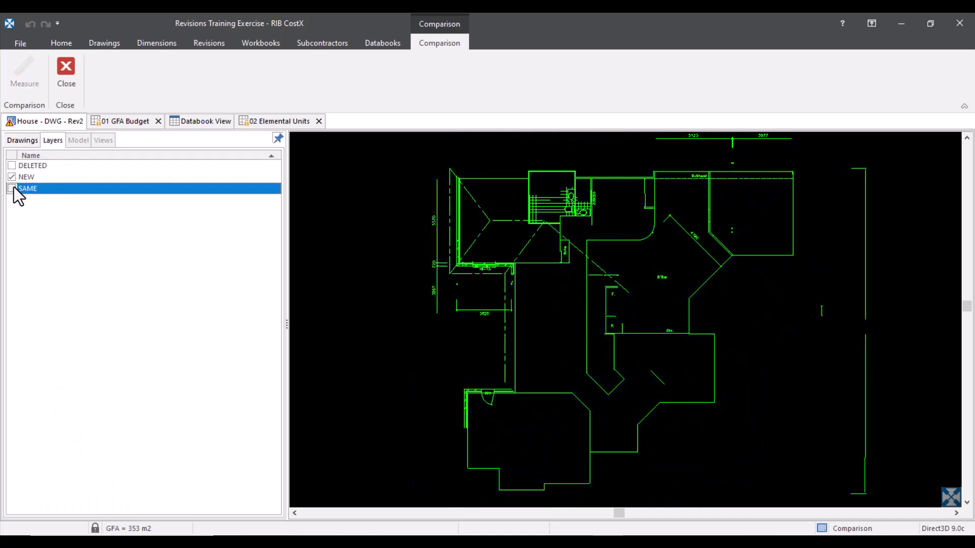
pyautogui.click(11, 177)
pyautogui.click(11, 188)
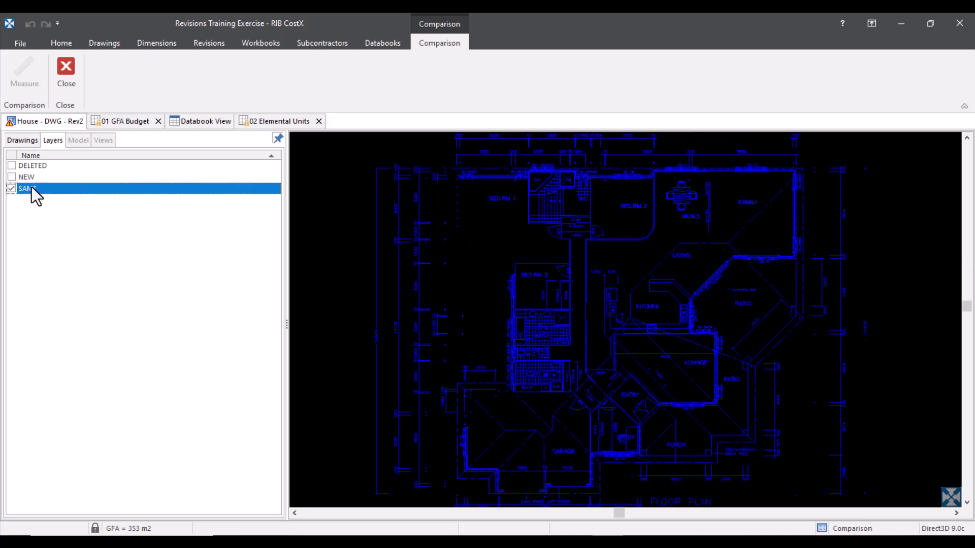
pyautogui.click(11, 188)
pyautogui.click(12, 166)
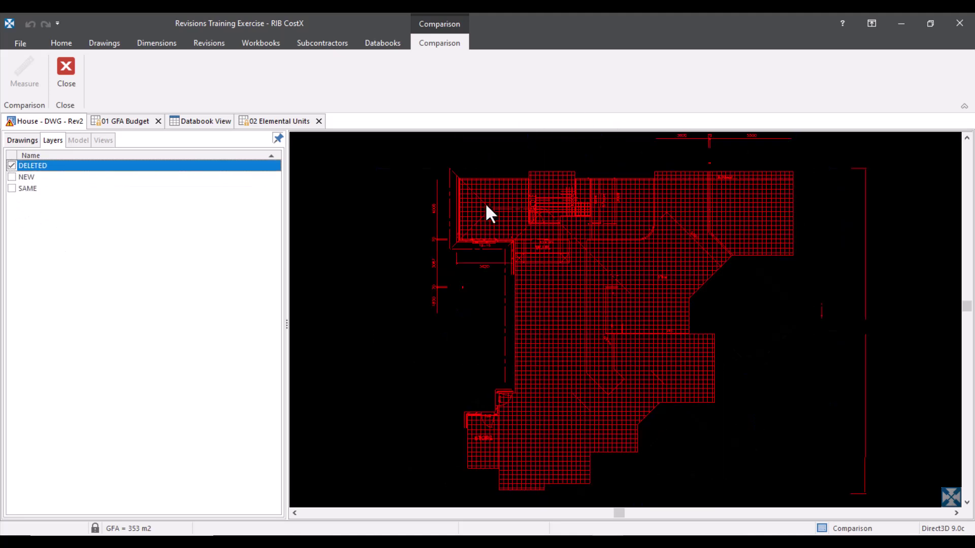
# Step: View the floor plan comparison with the DELETED, NEW and SAME layers all displayed together, and close the comparison
pyautogui.click(11, 167)
pyautogui.click(11, 165)
pyautogui.click(11, 177)
pyautogui.click(11, 189)
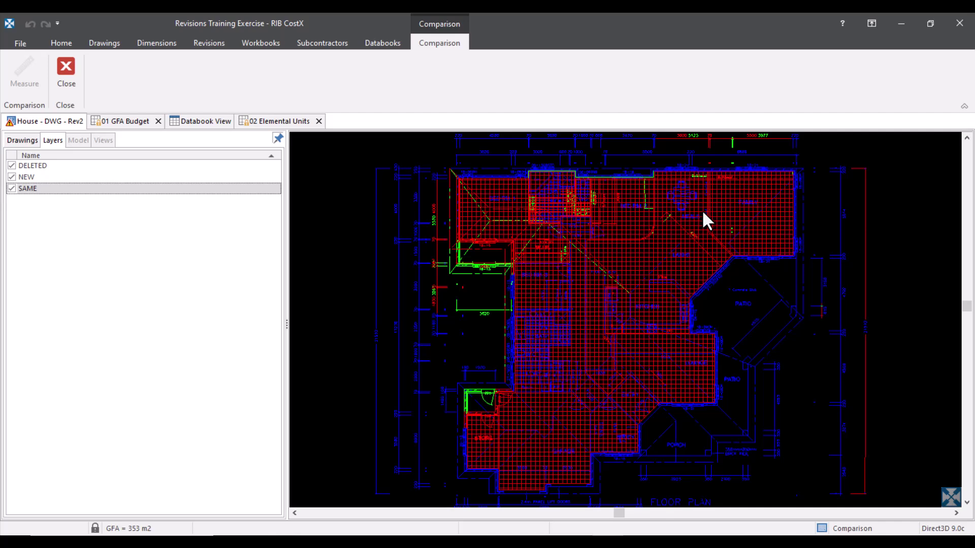
pyautogui.scroll(-2, 689, 236)
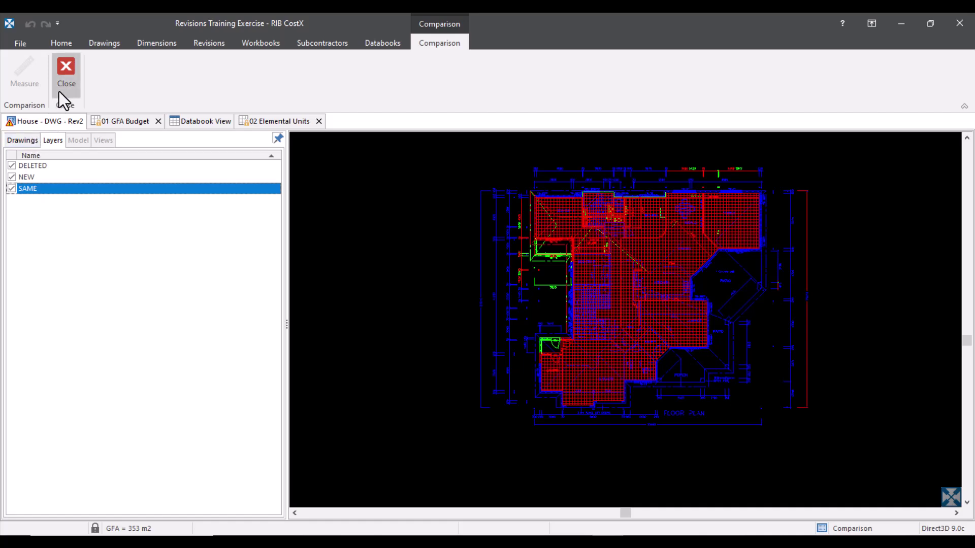
pyautogui.click(71, 81)
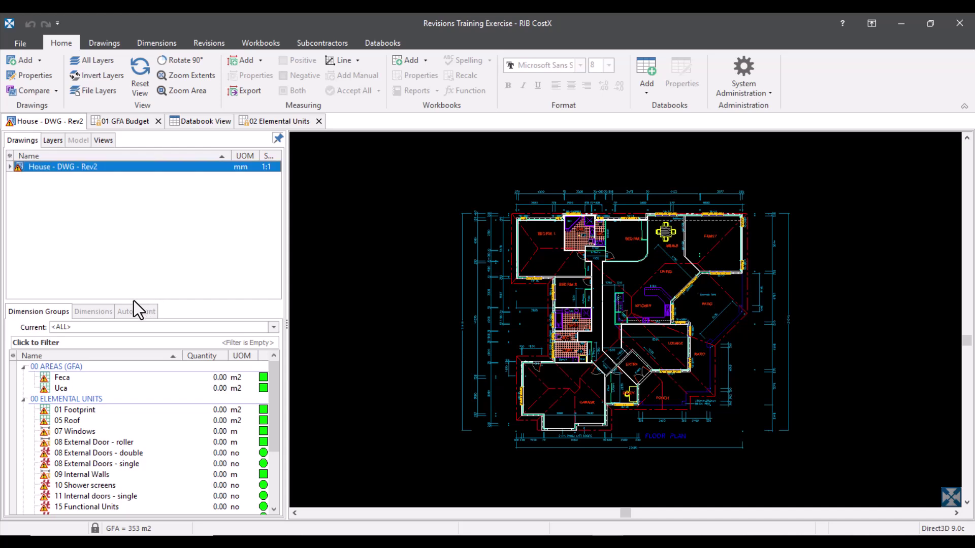
# Step: Enlarge the dimension groups list and display the Feca group, loading its unrevised dimensions from the previous revision
pyautogui.moveTo(135, 303); pyautogui.dragTo(162, 198)
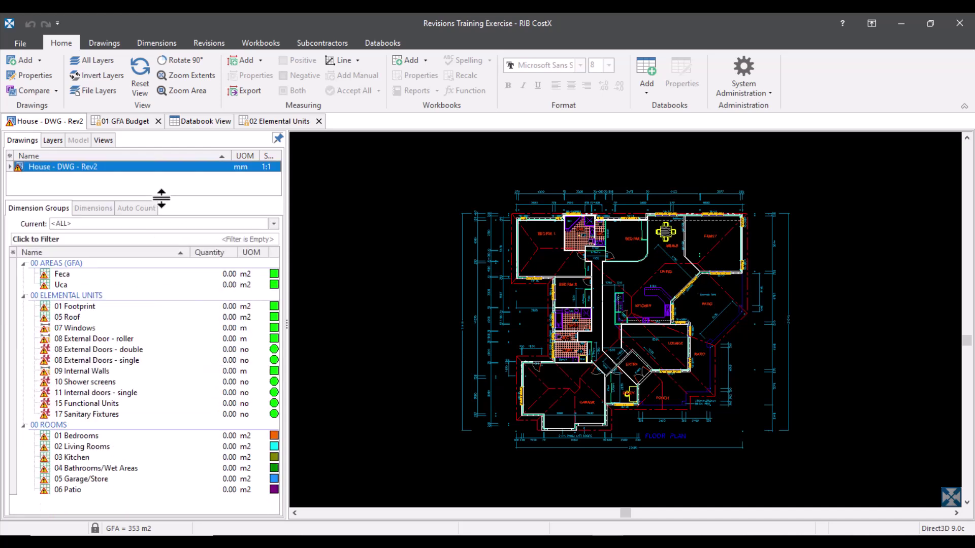
pyautogui.moveTo(65, 277)
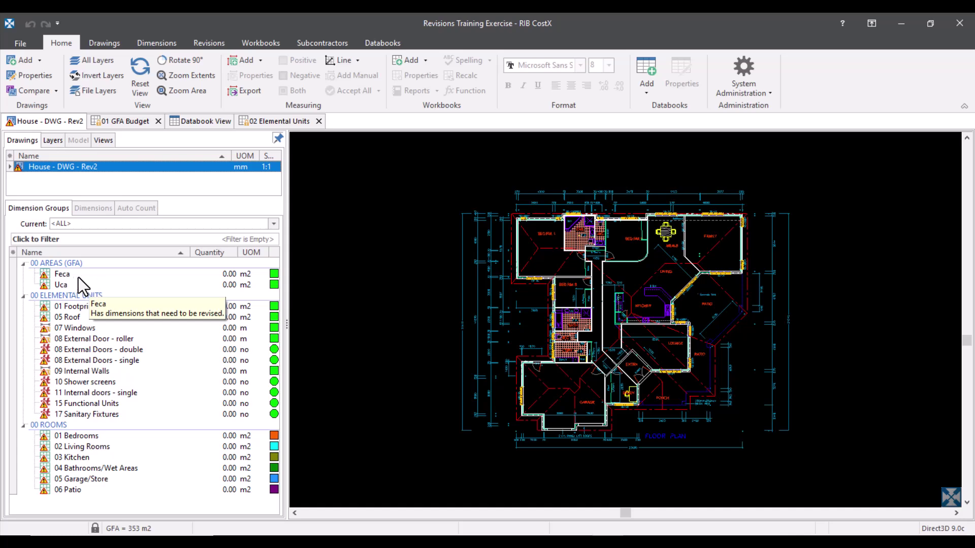
pyautogui.click(77, 276)
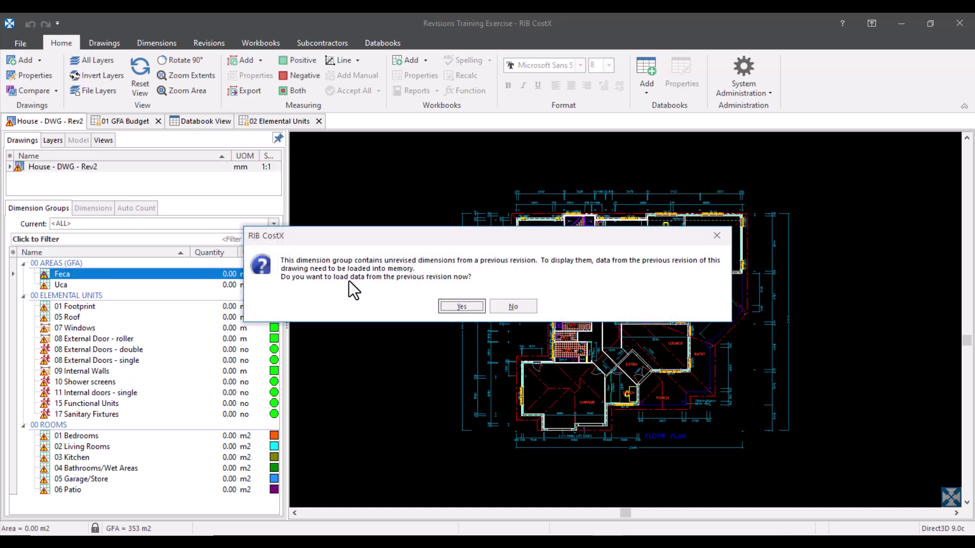
pyautogui.click(458, 308)
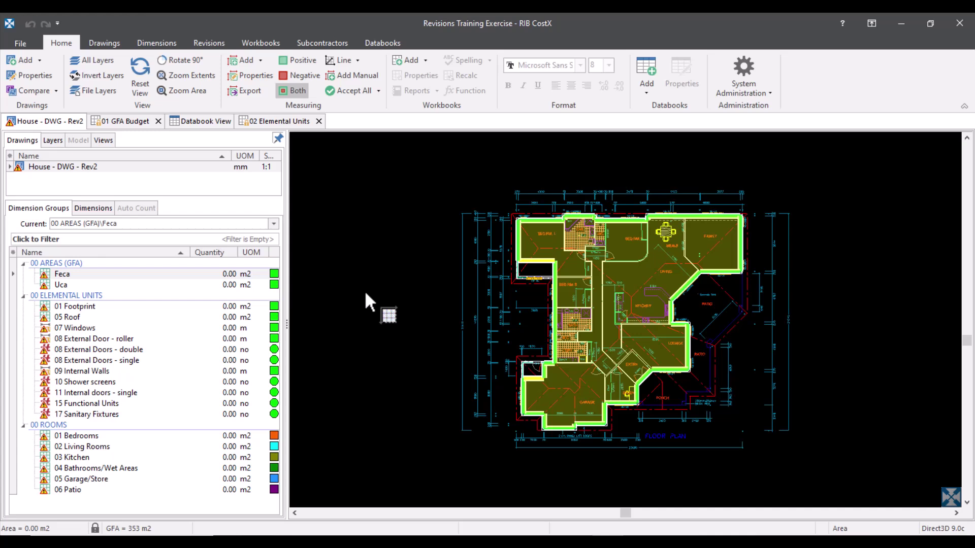
# Step: Stretch the Feca area to the revised walls below Bed Rm. 1 and at the garage corner beside the laundry
pyautogui.moveTo(538, 261)
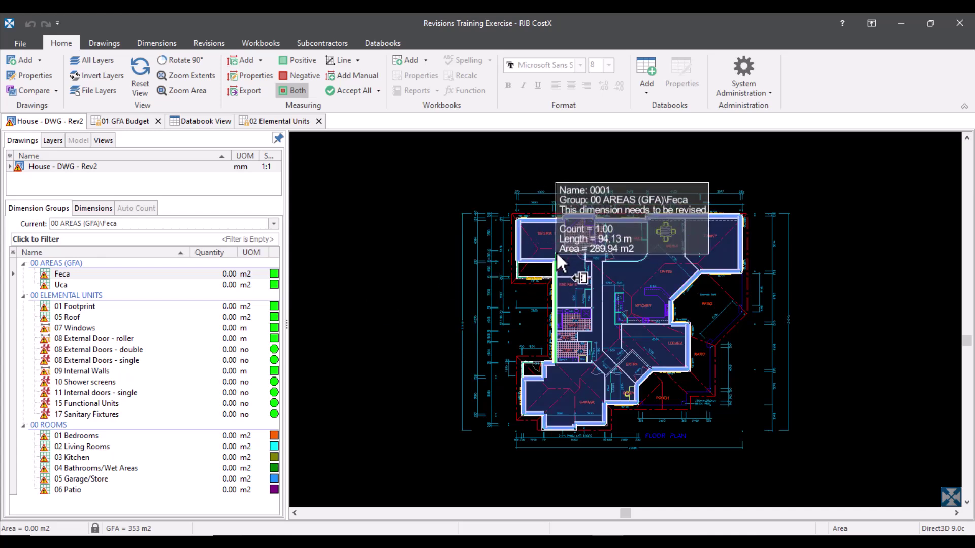
pyautogui.click(540, 260)
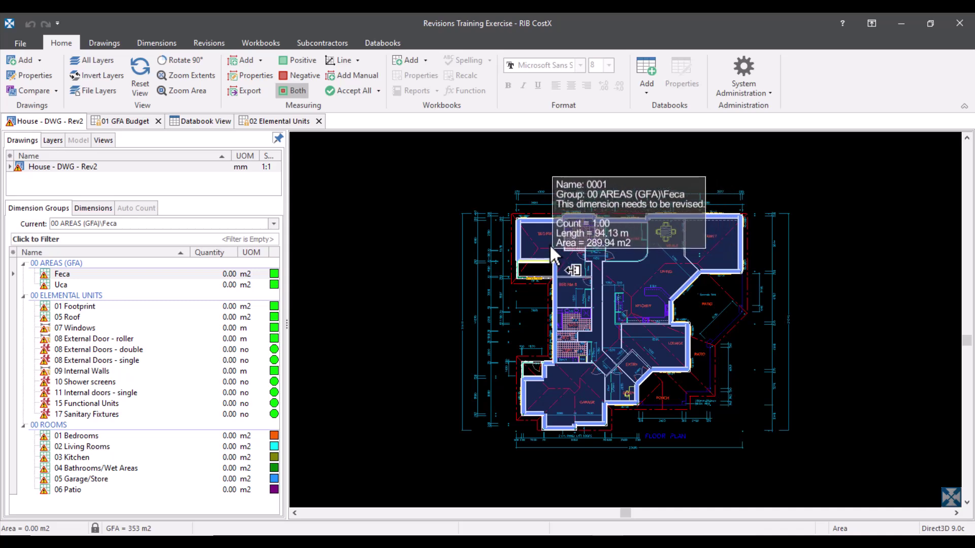
pyautogui.scroll(4, 546, 254)
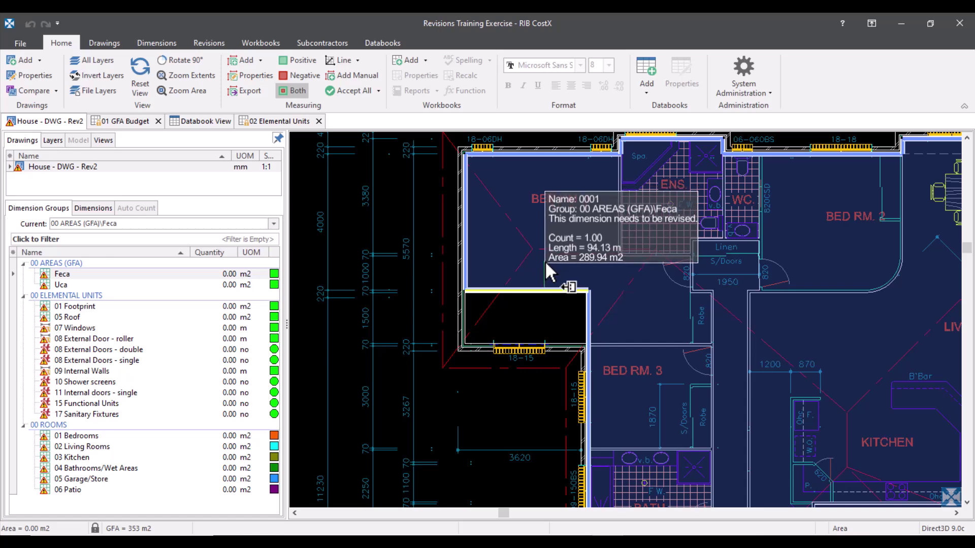
pyautogui.moveTo(545, 264); pyautogui.dragTo(536, 330)
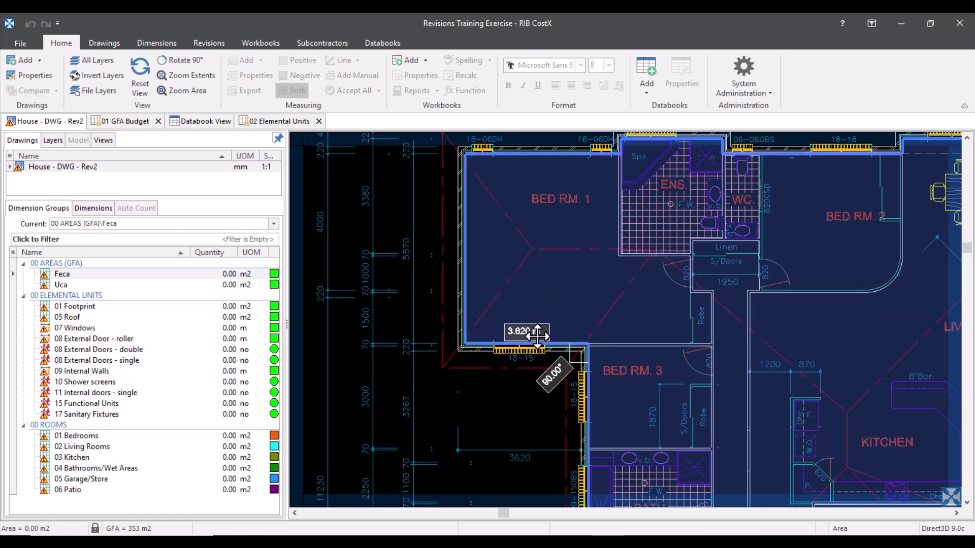
pyautogui.scroll(-5, 532, 379)
pyautogui.scroll(5, 536, 453)
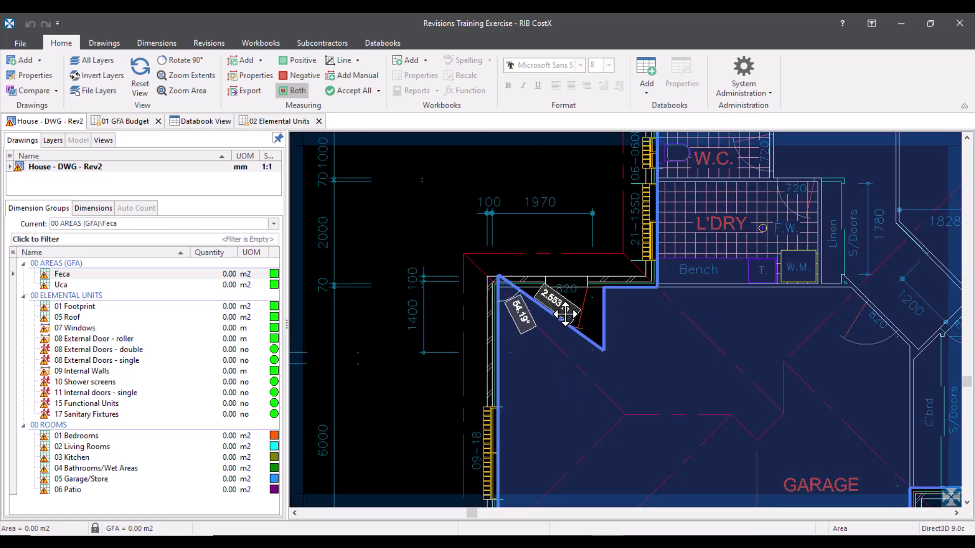
pyautogui.scroll(-5, 567, 294)
pyautogui.moveTo(557, 247); pyautogui.dragTo(525, 322, button='middle')
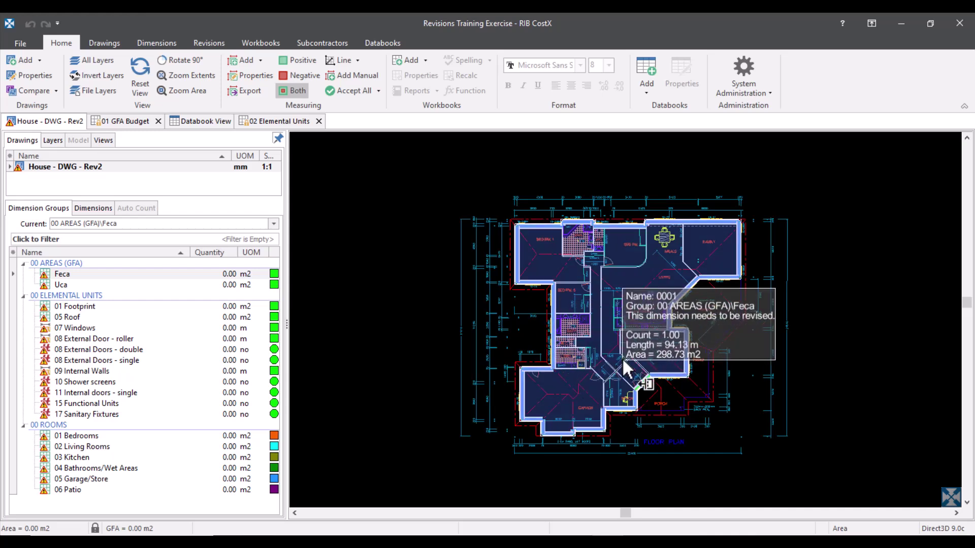
# Step: Accept all of the revised dimensions in the Feca group
pyautogui.click(607, 328)
pyautogui.click(209, 44)
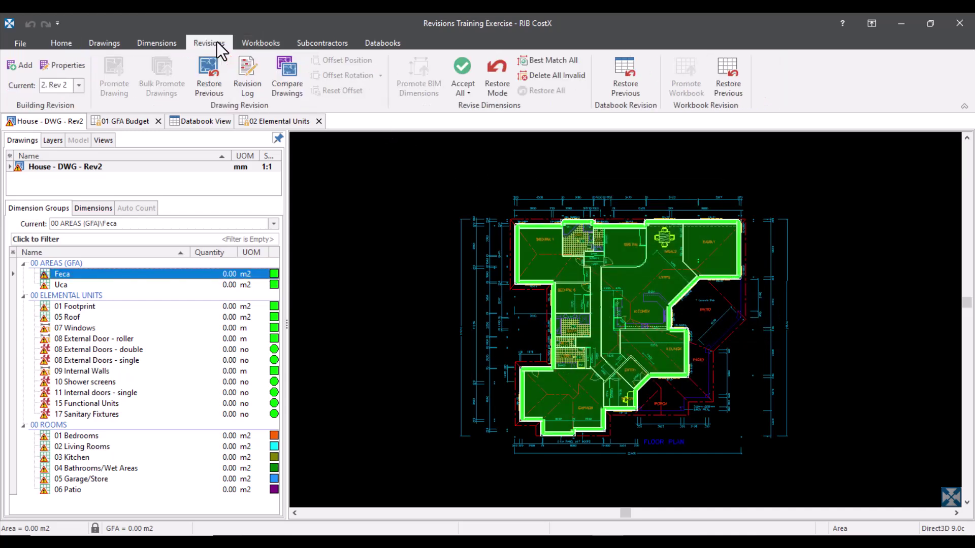
pyautogui.click(463, 68)
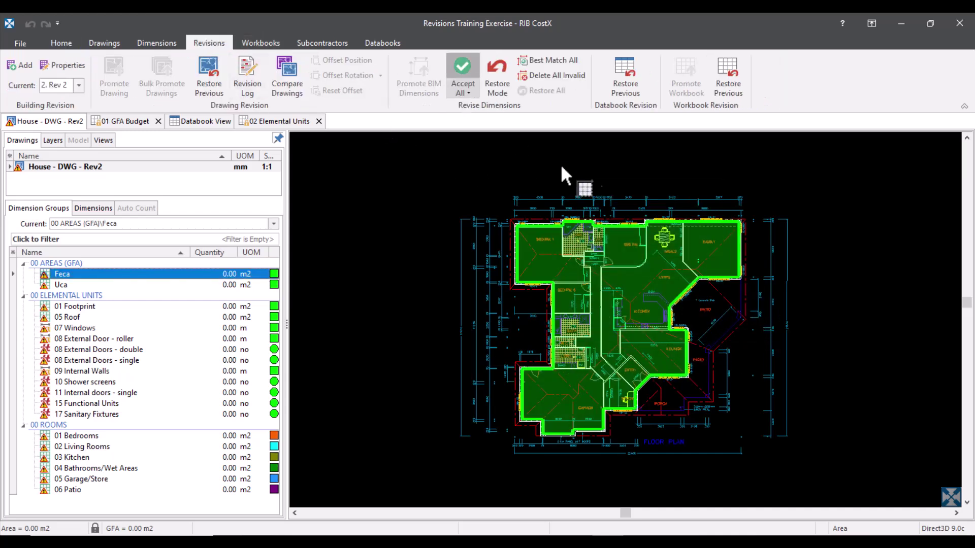
pyautogui.click(218, 274)
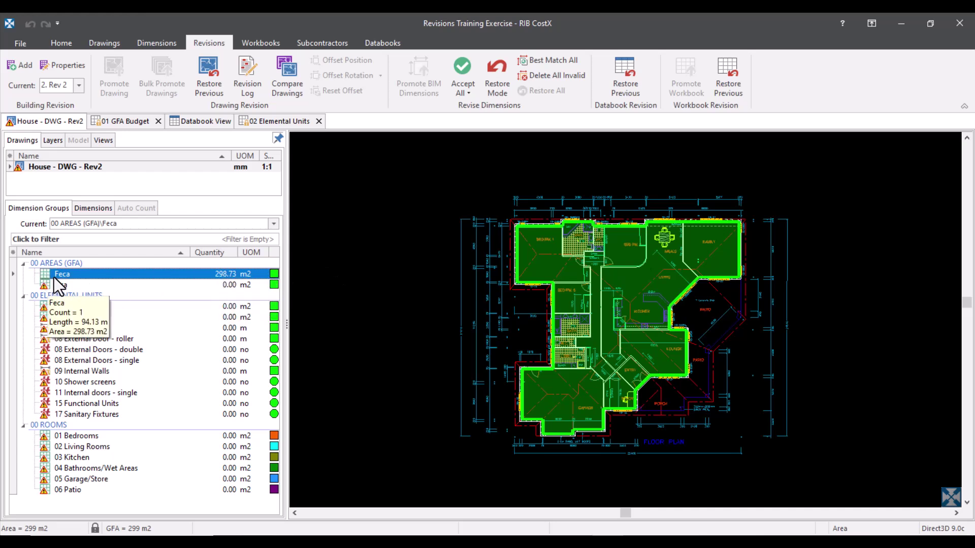
# Step: Display the Uca group and delete its invalid area at the garage corner near the laundry
pyautogui.click(133, 284)
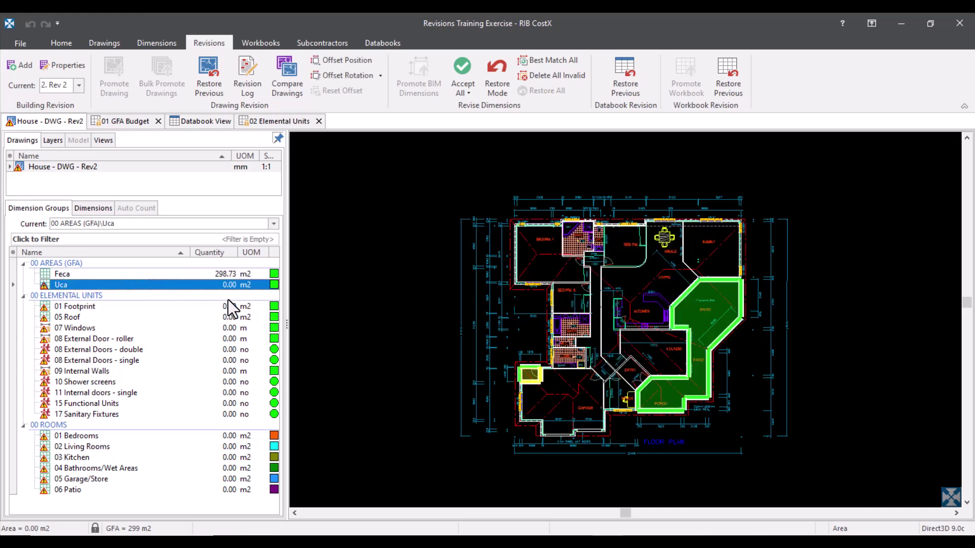
pyautogui.moveTo(720, 307)
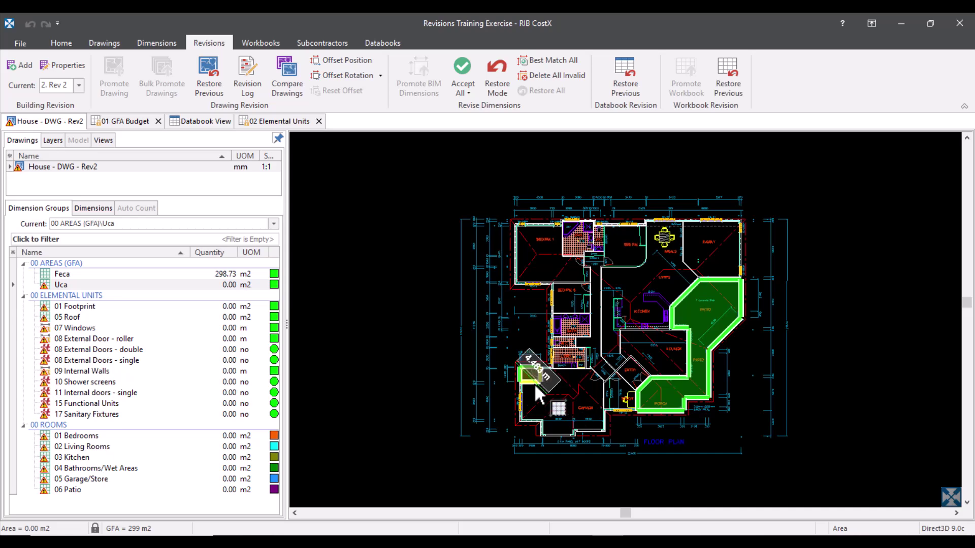
pyautogui.scroll(5, 547, 387)
pyautogui.moveTo(422, 332)
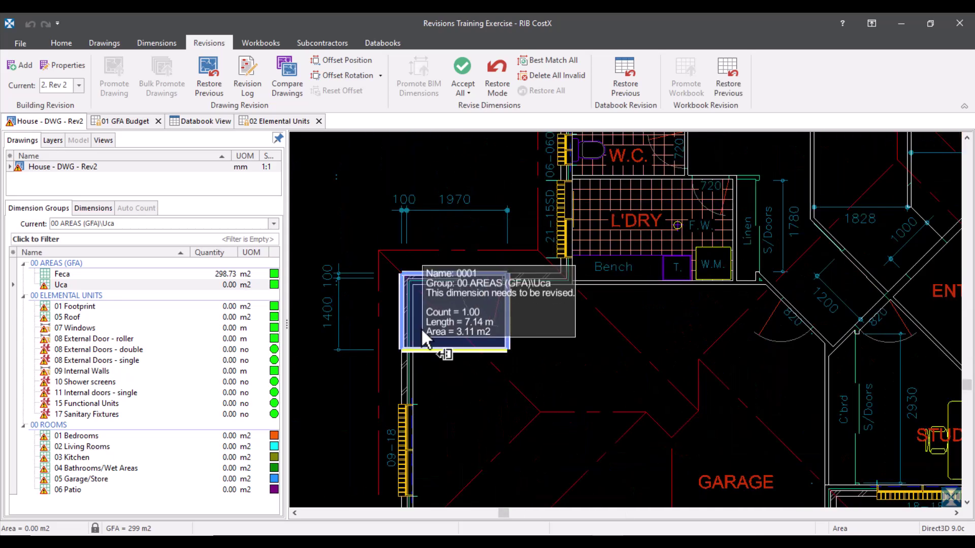
pyautogui.rightClick(447, 314)
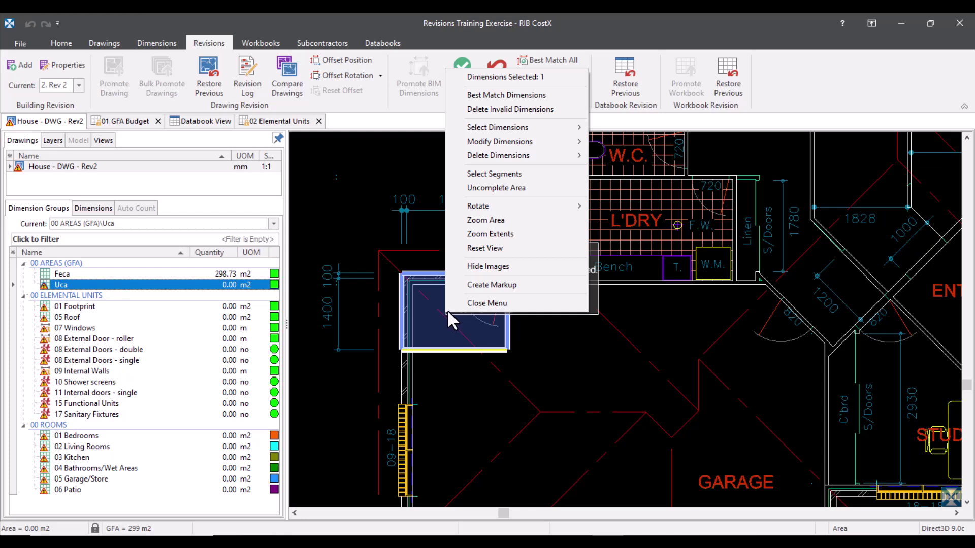
pyautogui.click(557, 111)
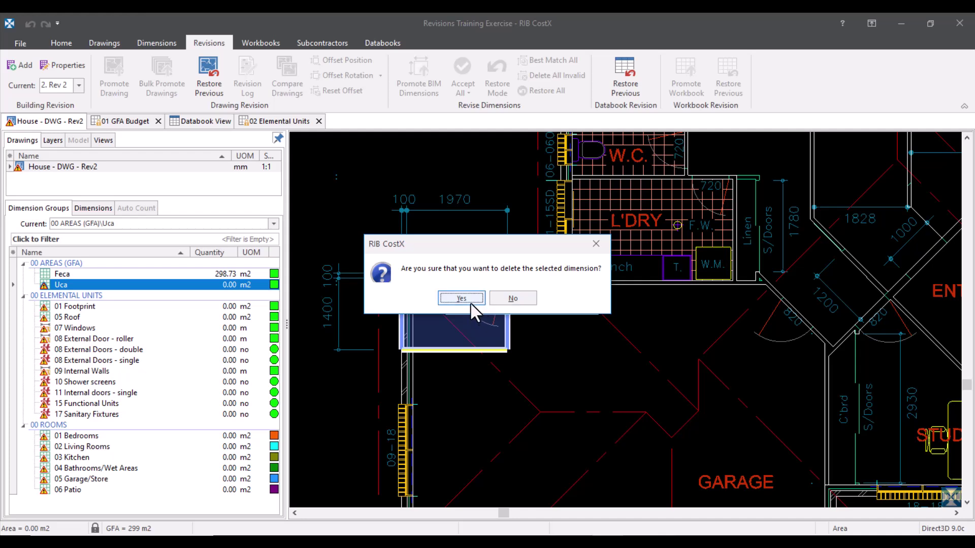
pyautogui.click(471, 302)
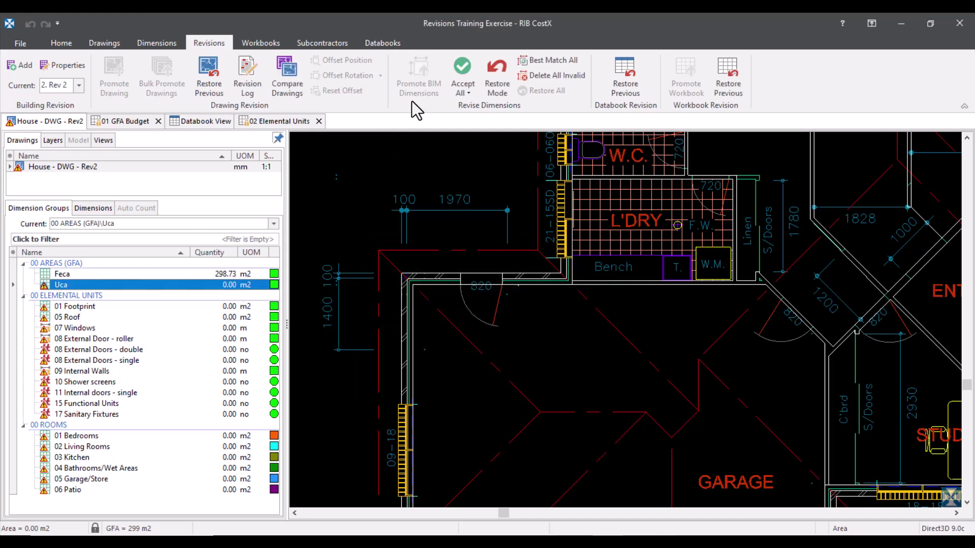
# Step: Accept all remaining dimensions in the Uca group and check its patio and porch area on the floor plan
pyautogui.click(471, 72)
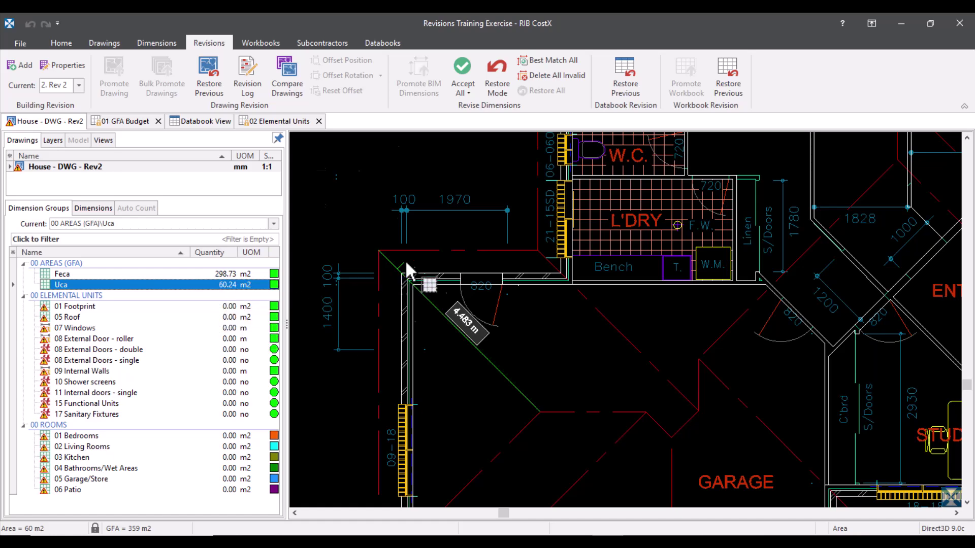
pyautogui.scroll(-3, 585, 217)
pyautogui.moveTo(559, 218); pyautogui.dragTo(580, 306, button='middle')
pyautogui.click(659, 388)
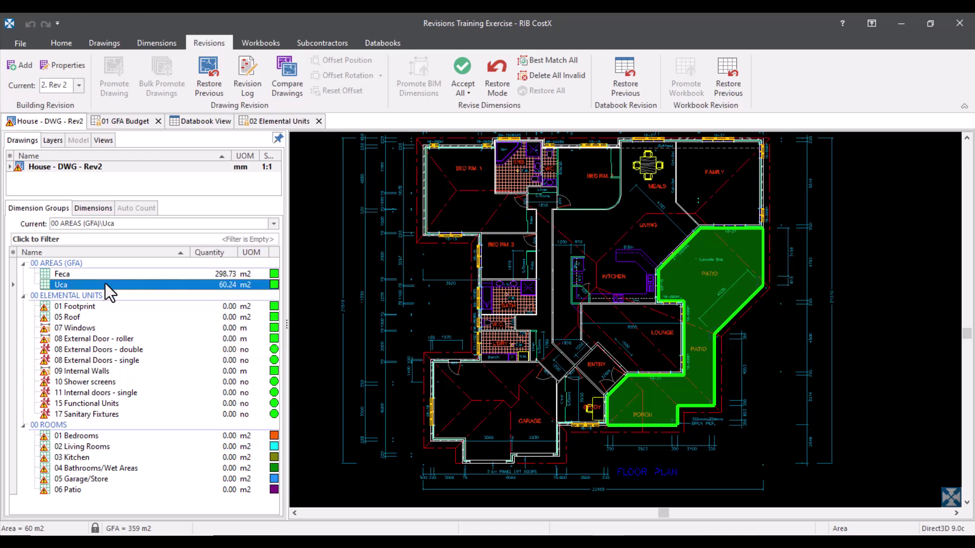
# Step: Display all dimension groups in the 00 ELEMENTAL UNITS folder together and accept all of their valid dimensions
pyautogui.click(91, 295)
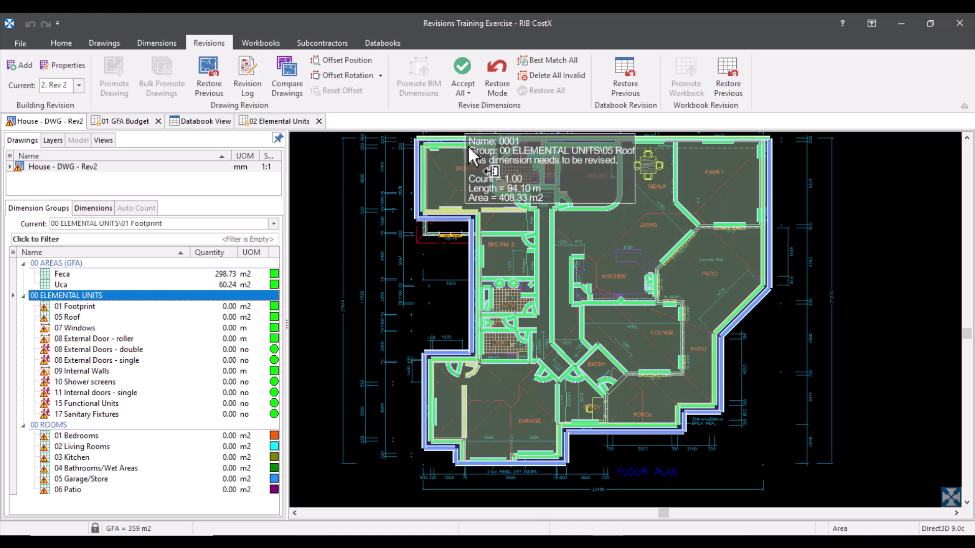
pyautogui.click(462, 69)
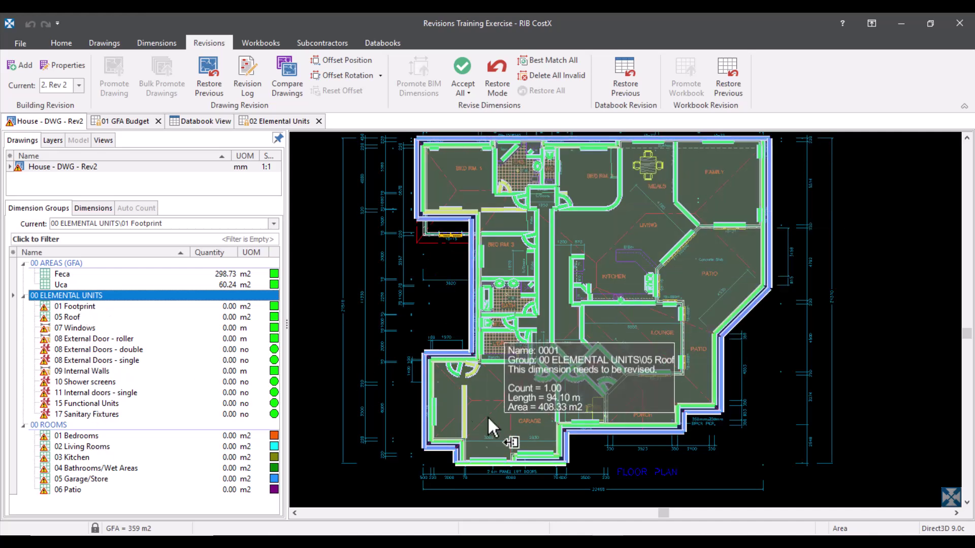
pyautogui.click(380, 216)
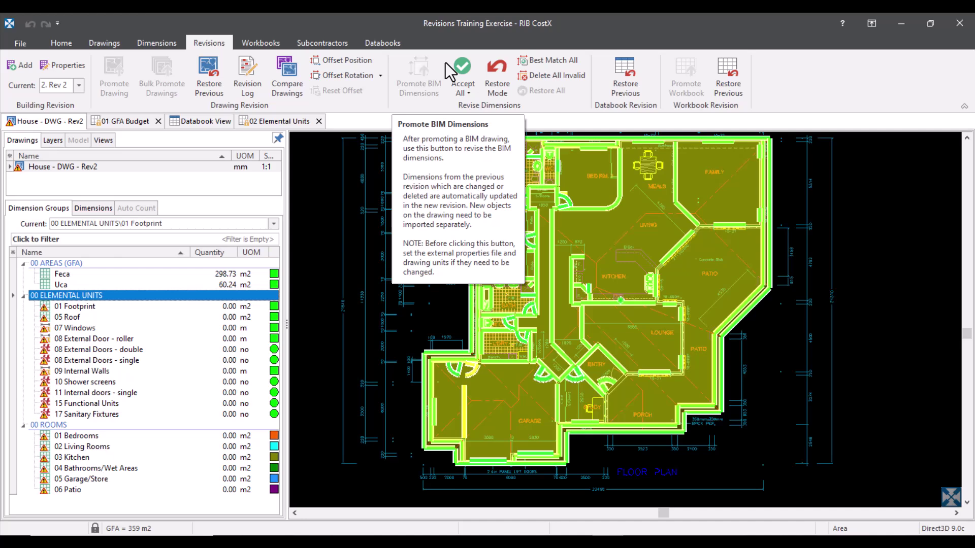
pyautogui.click(464, 72)
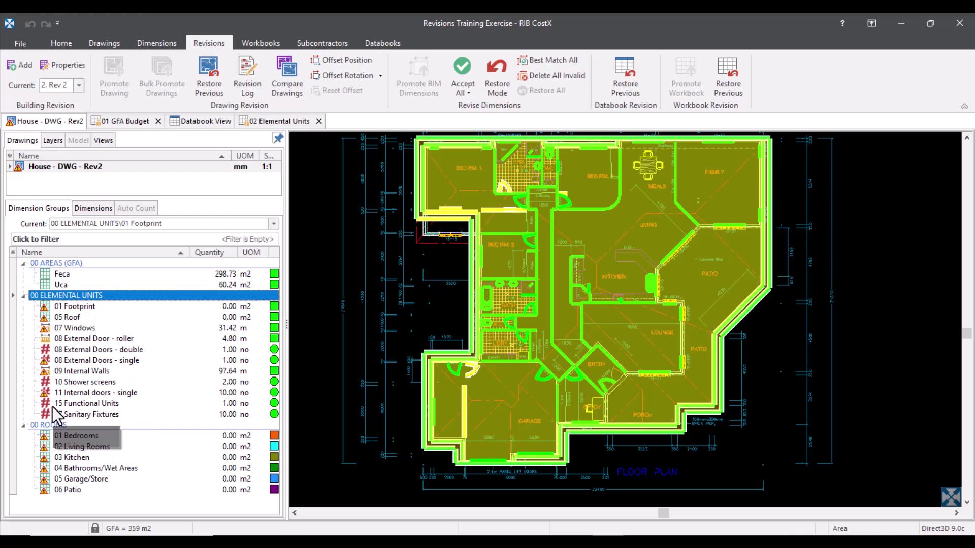
# Step: Stretch the 01 Footprint area to the revised external wall below Bed Rm. 1 and accept the dimension
pyautogui.click(96, 307)
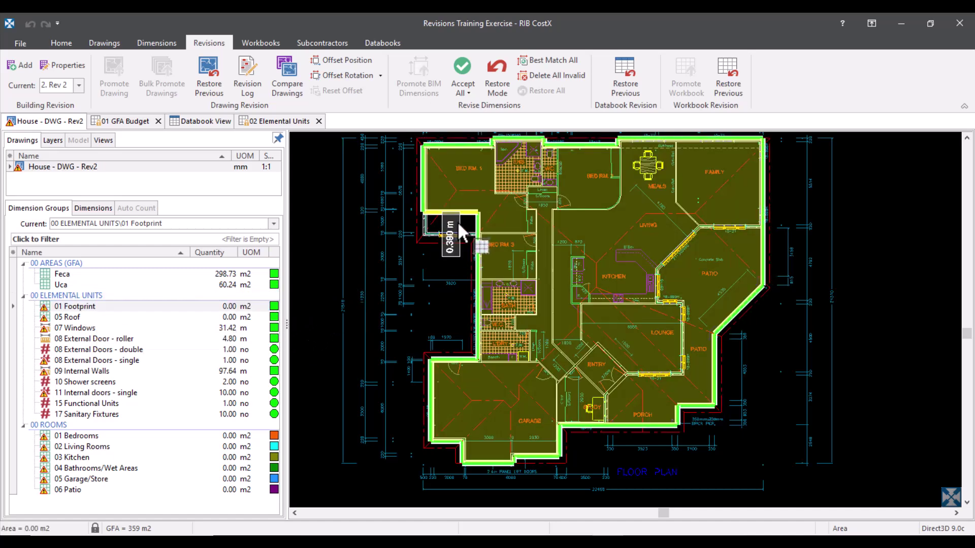
pyautogui.scroll(5, 459, 225)
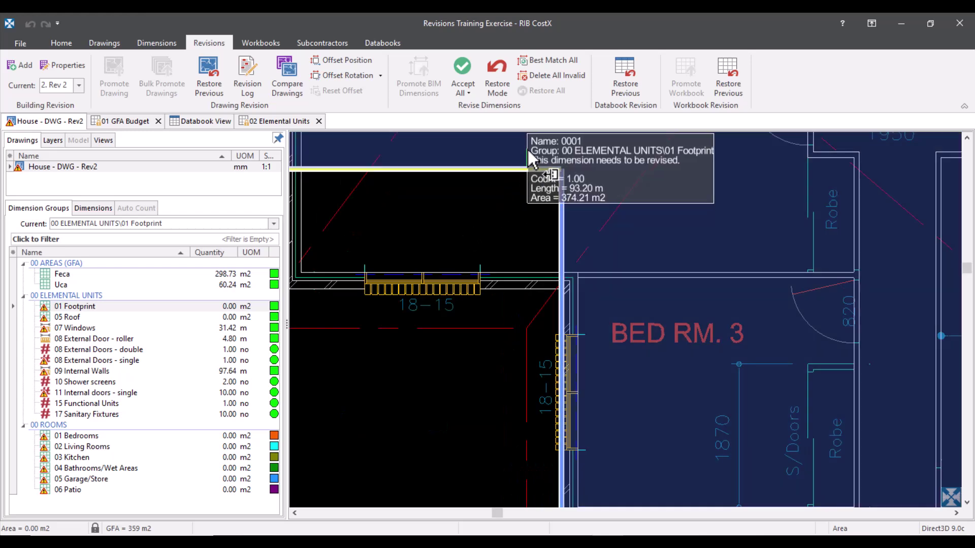
pyautogui.moveTo(540, 155); pyautogui.dragTo(536, 288)
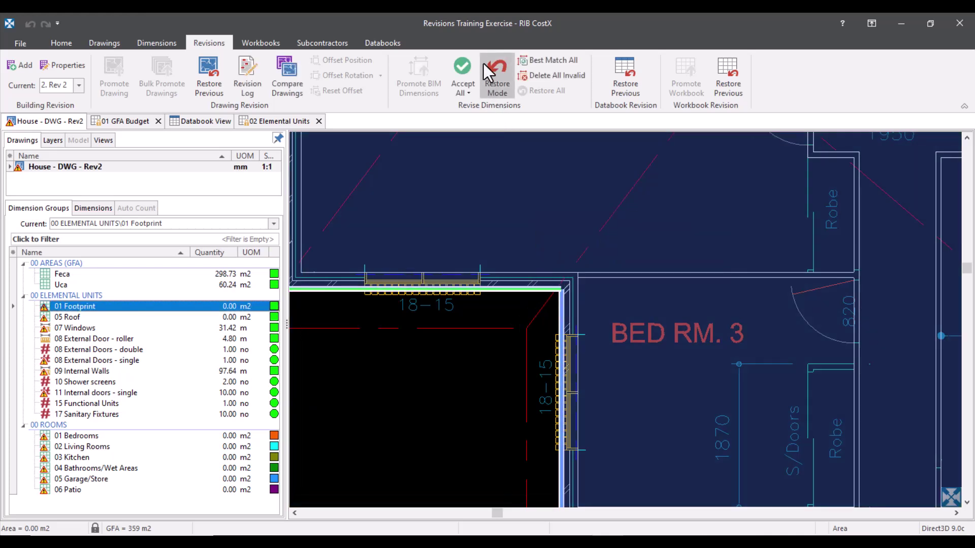
pyautogui.click(462, 71)
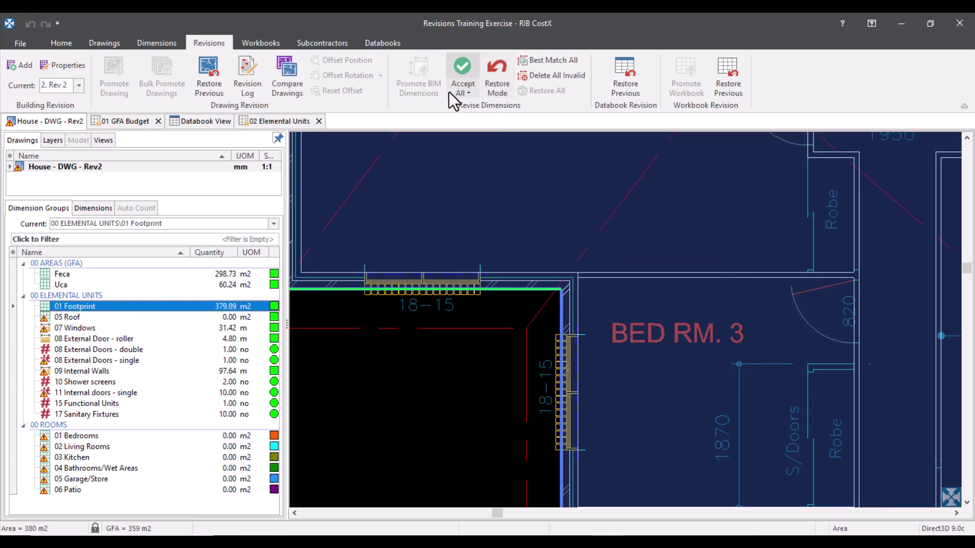
# Step: Stretch the 05 Roof area to the revised roof line below Bed Rm. 1 and accept the dimension
pyautogui.click(94, 317)
pyautogui.scroll(-3, 411, 252)
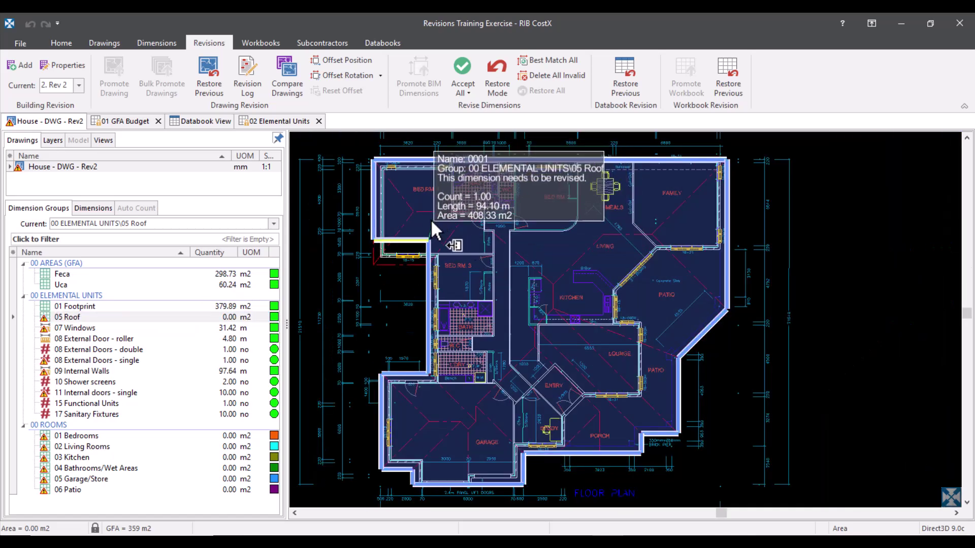
pyautogui.scroll(5, 409, 252)
pyautogui.moveTo(406, 262); pyautogui.dragTo(415, 318)
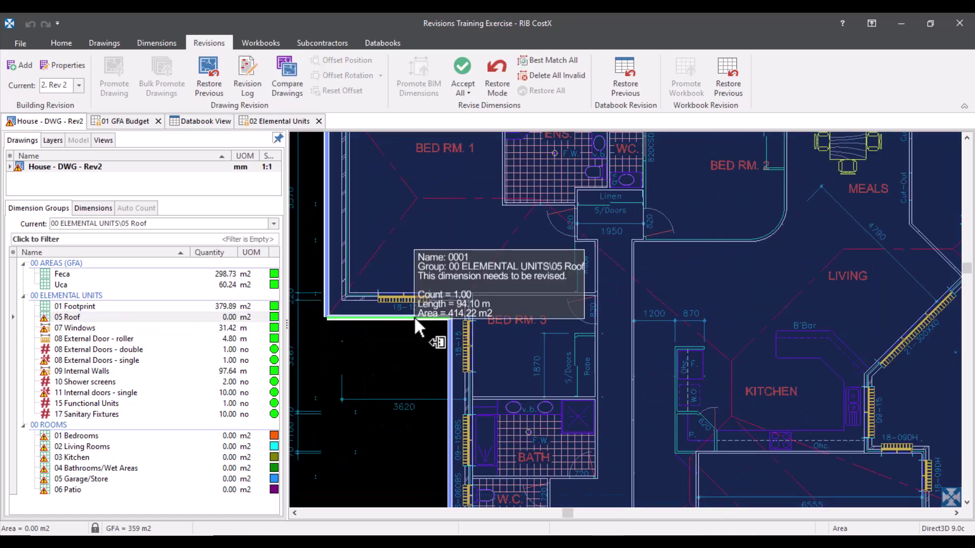
pyautogui.click(459, 69)
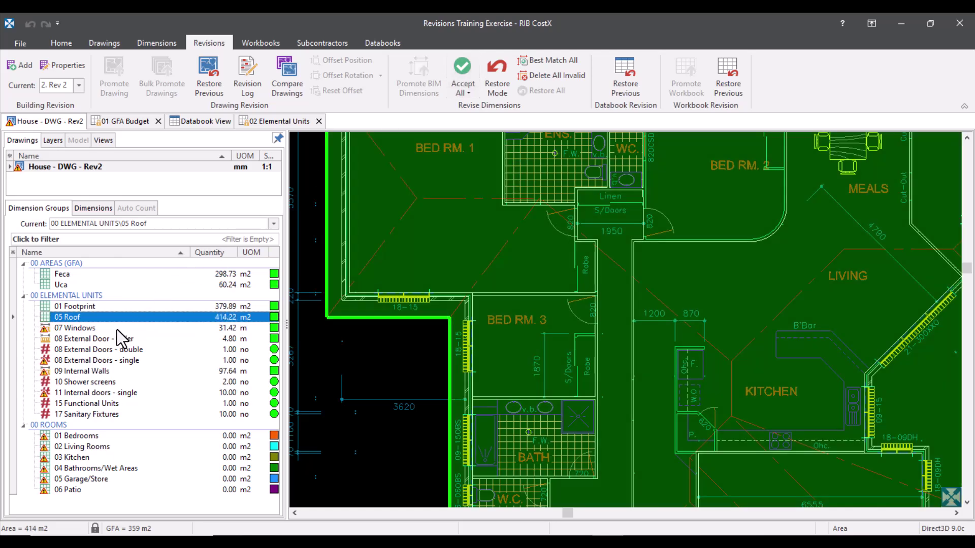
# Step: Move the invalid 07 Windows dimension onto the relocated 18-15 window in Bed Rm. 1's lower wall and accept it
pyautogui.click(117, 328)
pyautogui.scroll(-4, 325, 294)
pyautogui.scroll(5, 350, 325)
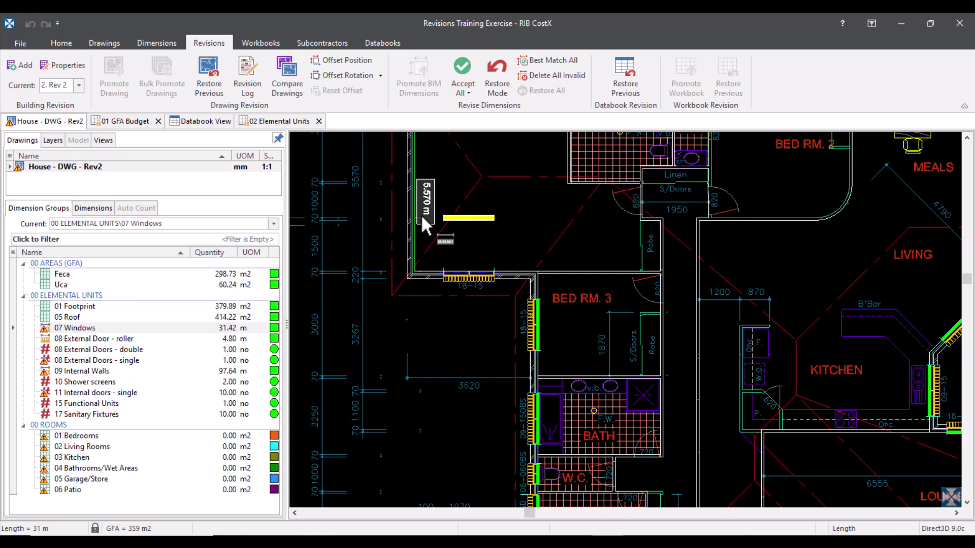
pyautogui.scroll(2, 514, 217)
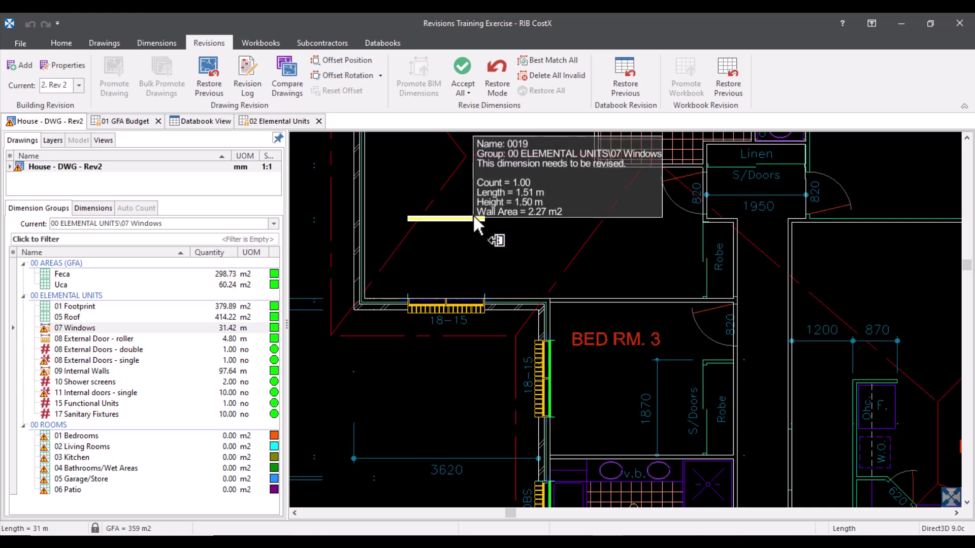
pyautogui.moveTo(469, 219)
pyautogui.mouseDown()
pyautogui.moveTo(462, 261)
pyautogui.moveTo(441, 274)
pyautogui.mouseUp()
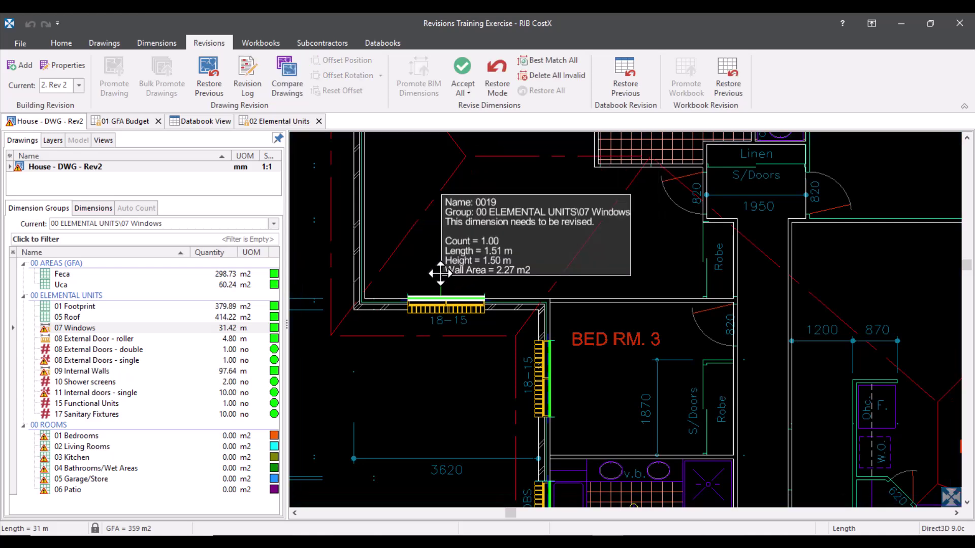
pyautogui.click(463, 70)
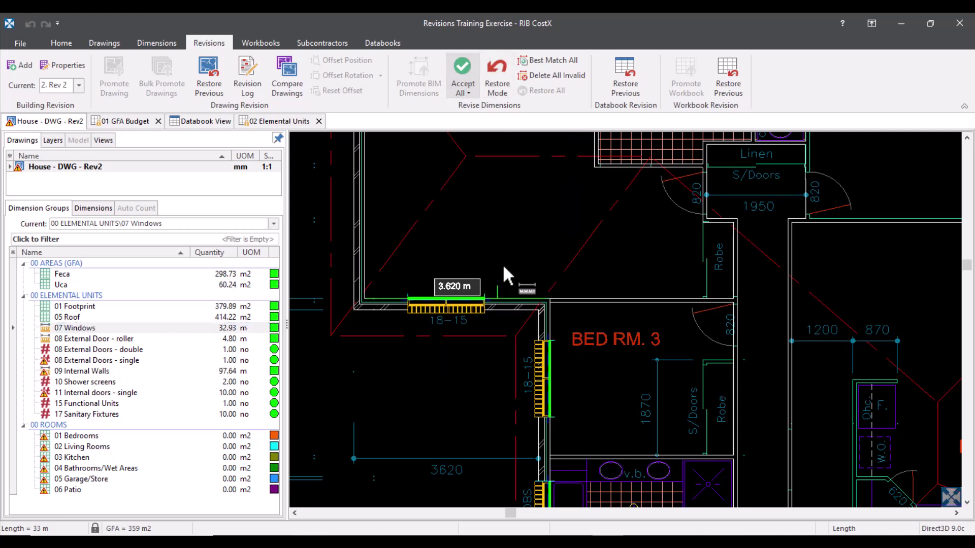
# Step: Delete the invalid door dimension beside the 820 garage door in the 08 External Doors - single group
pyautogui.click(76, 360)
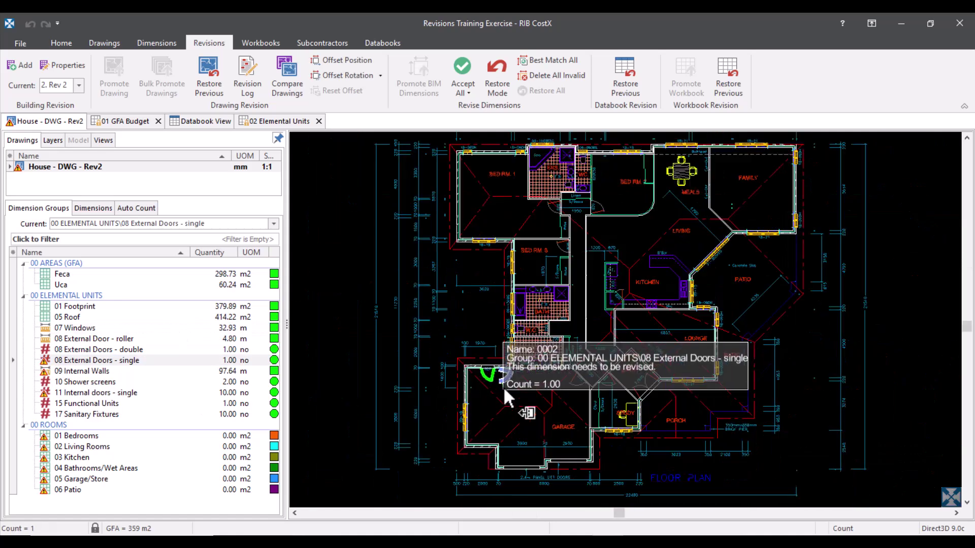
pyautogui.scroll(5, 503, 386)
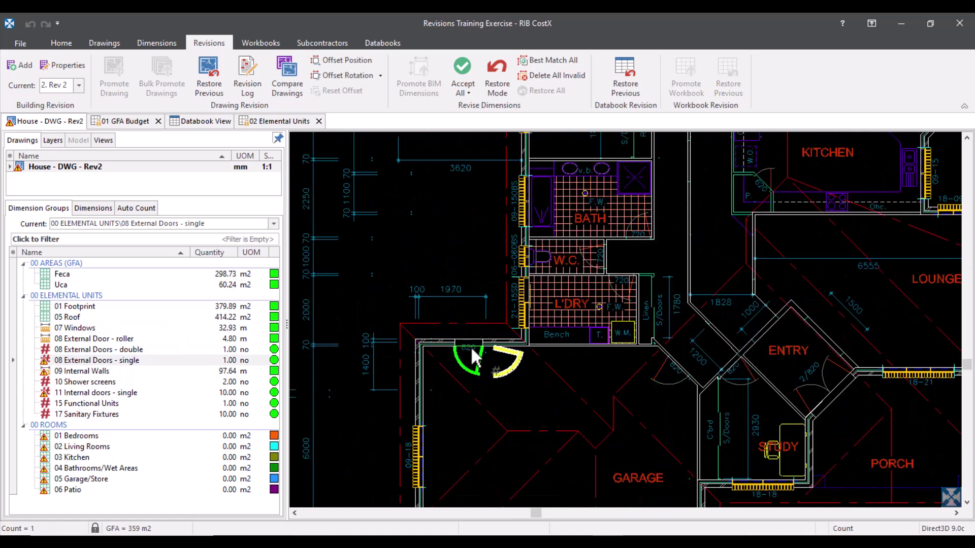
pyautogui.scroll(3, 528, 360)
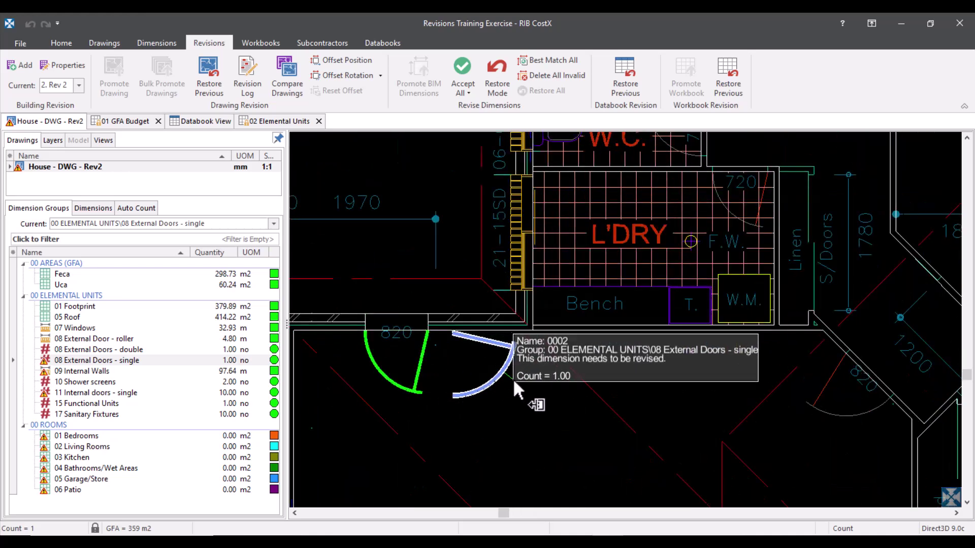
pyautogui.rightClick(486, 384)
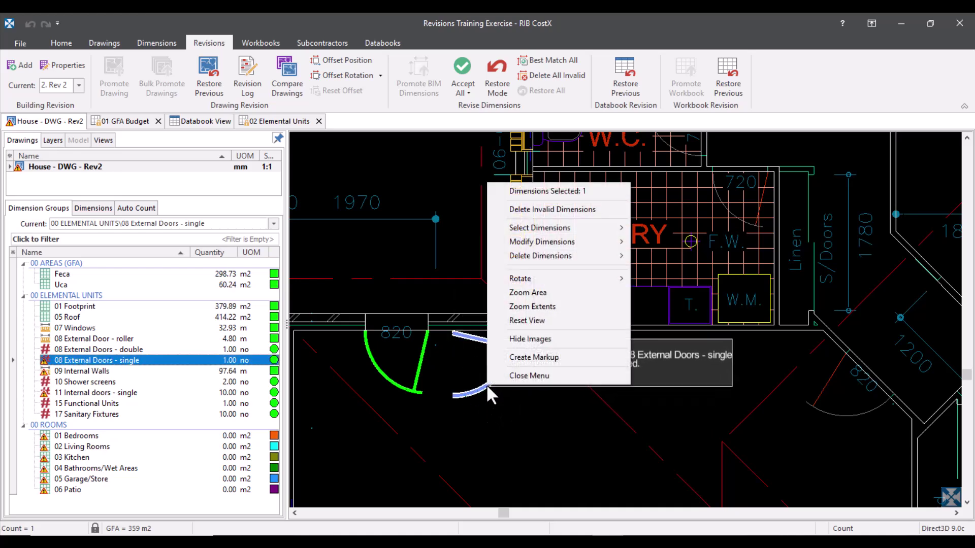
pyautogui.click(565, 209)
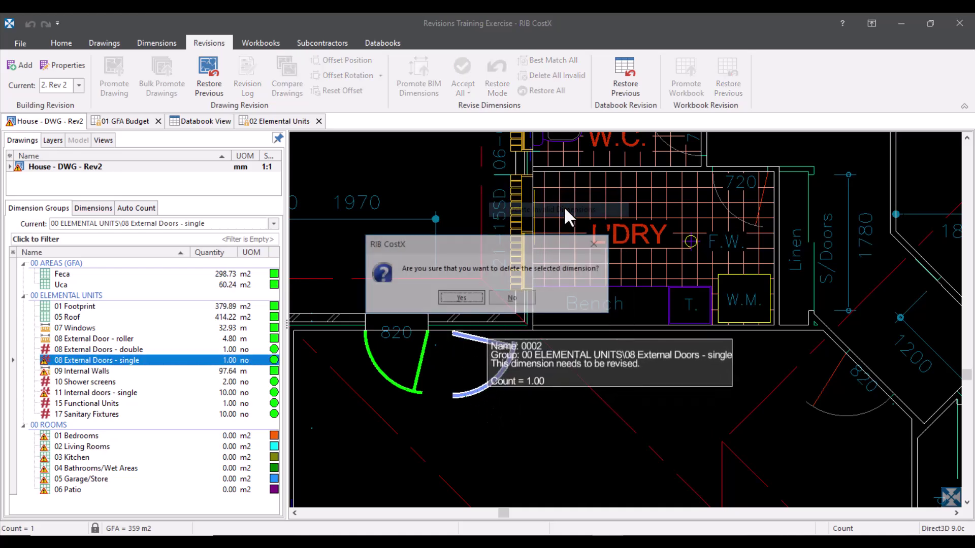
pyautogui.click(463, 297)
pyautogui.click(274, 361)
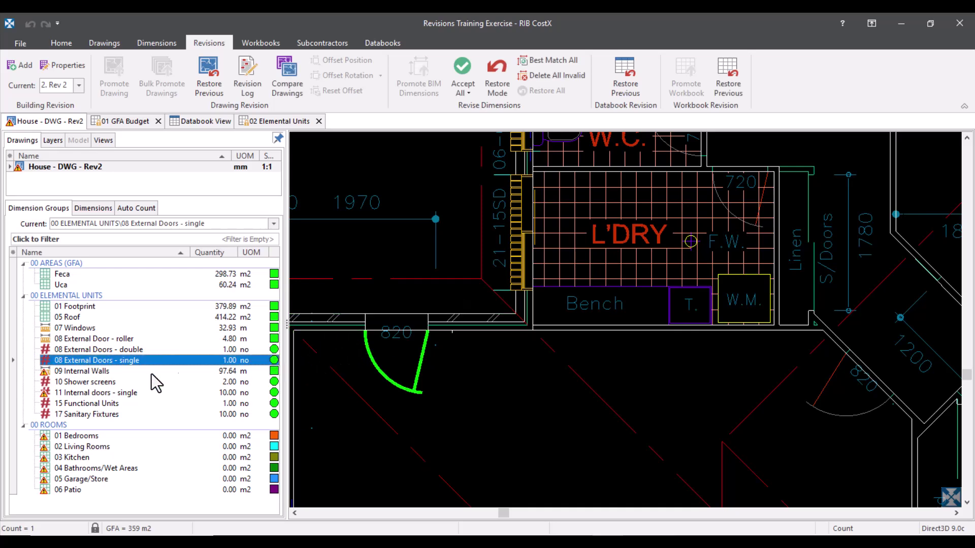
# Step: Locate the invalid dimensions in the 09 Internal Walls group on the floor plan and delete them all
pyautogui.click(74, 372)
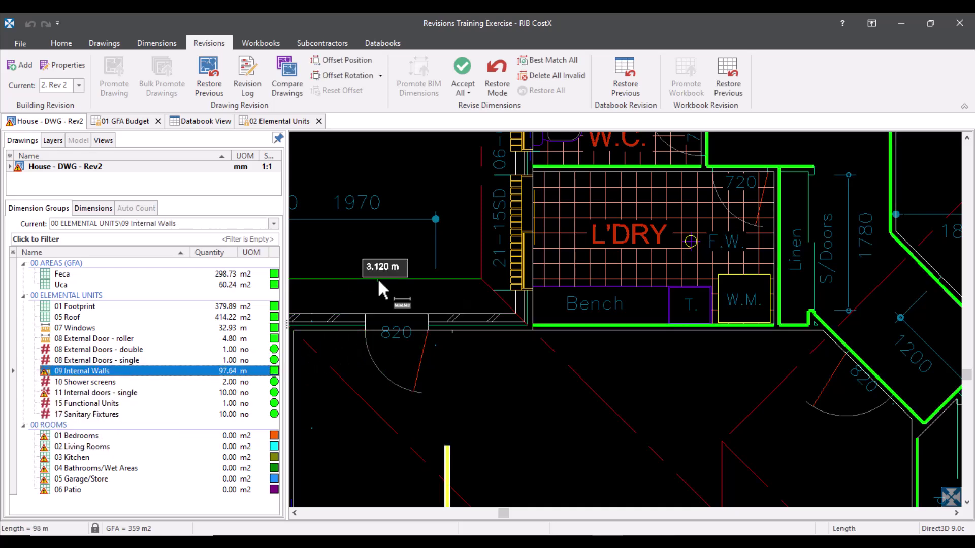
pyautogui.scroll(-10, 330, 244)
pyautogui.moveTo(479, 326); pyautogui.dragTo(464, 318, button='middle')
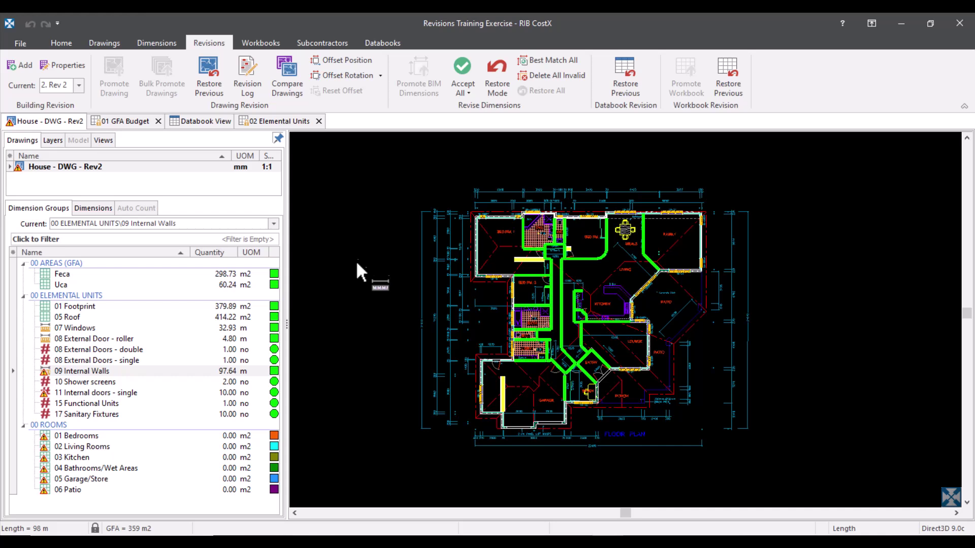
pyautogui.moveTo(348, 326); pyautogui.dragTo(339, 396)
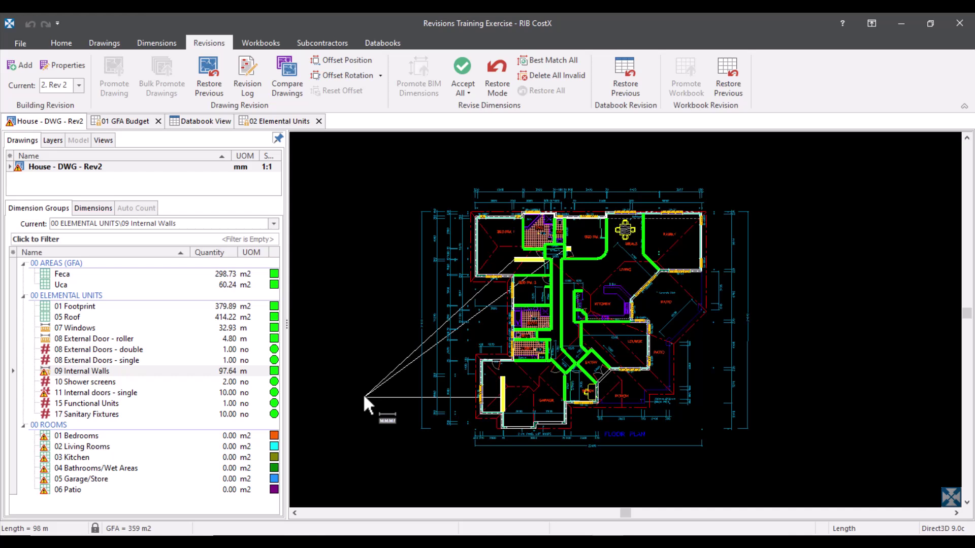
pyautogui.press('Escape')
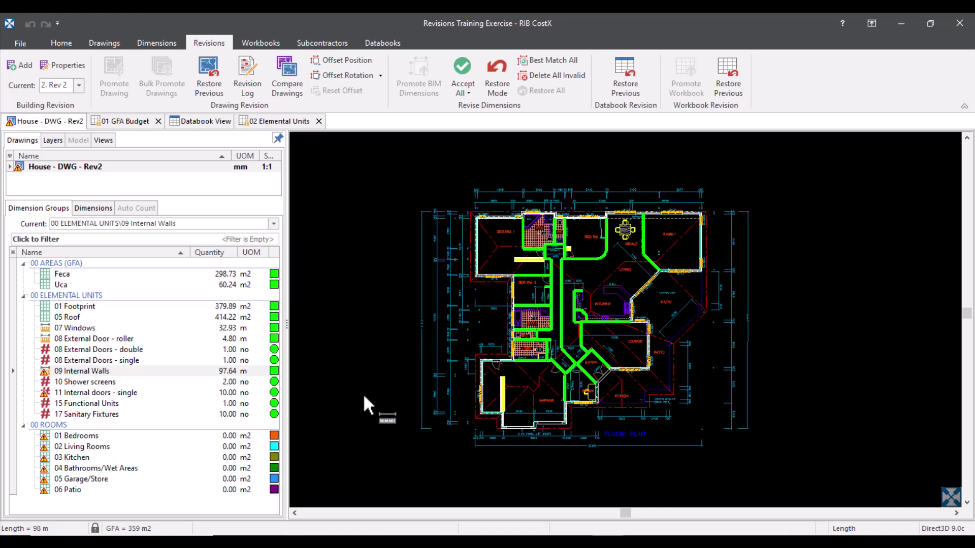
pyautogui.click(569, 77)
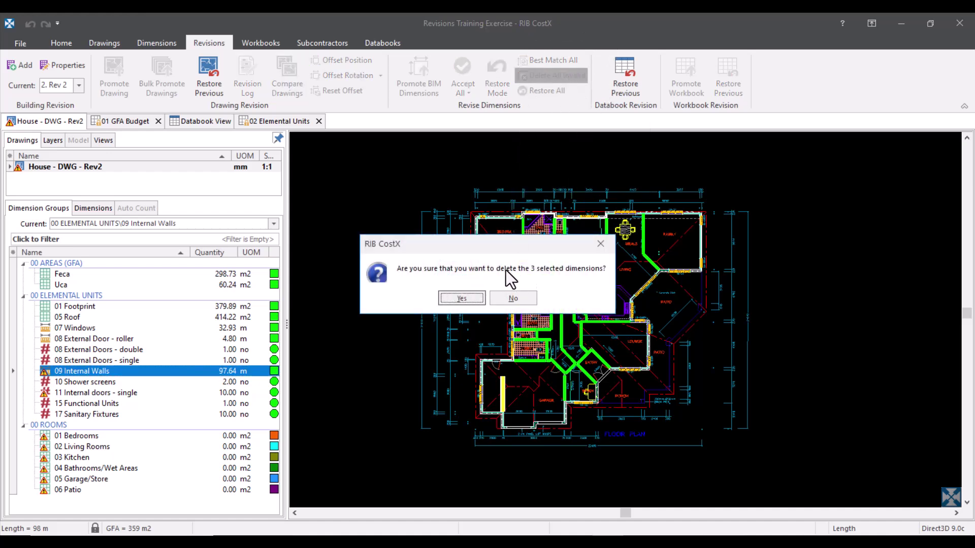
pyautogui.click(462, 298)
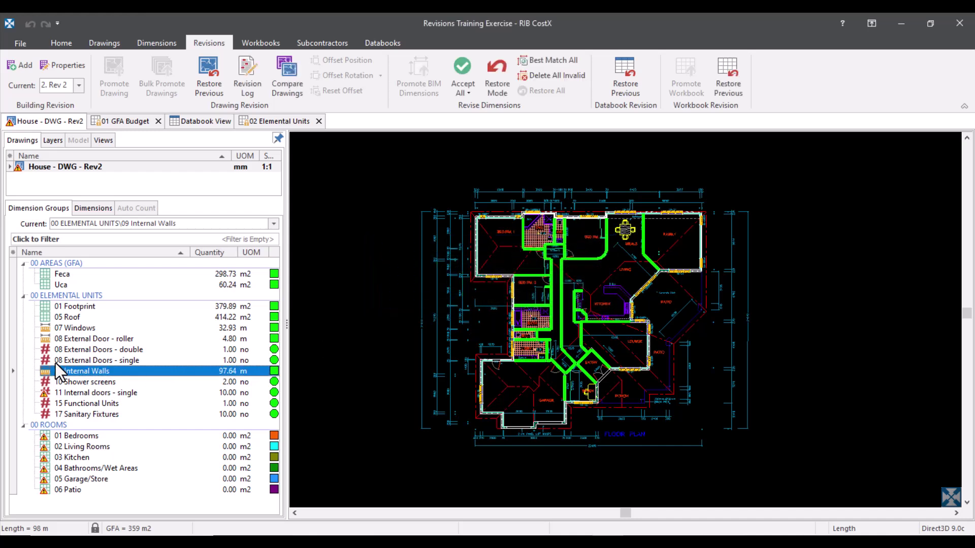
# Step: Delete the invalid straight door dimension inside Bed Rm. 1 from the 11 Internal doors - single group
pyautogui.moveTo(97, 396)
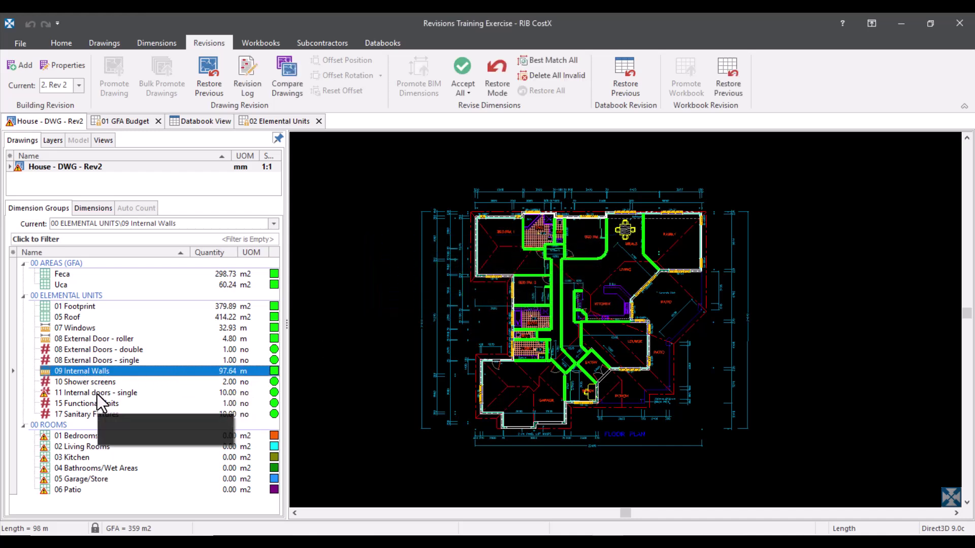
pyautogui.click(99, 395)
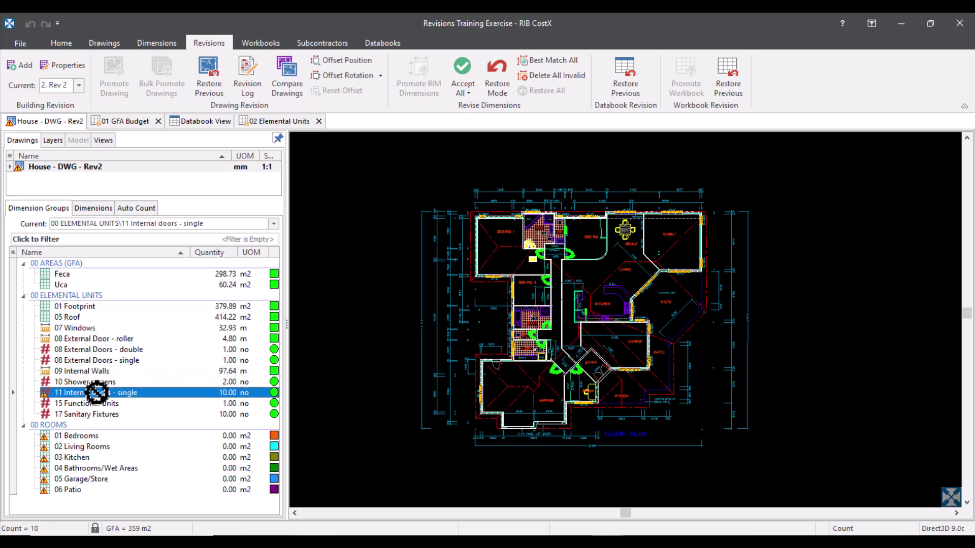
pyautogui.scroll(2, 534, 271)
pyautogui.moveTo(532, 265); pyautogui.dragTo(312, 341)
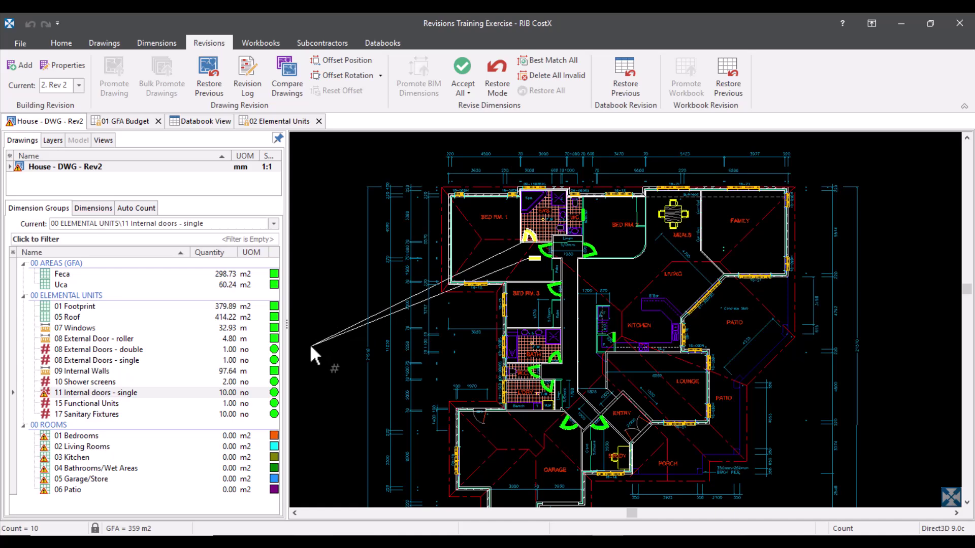
pyautogui.scroll(5, 521, 257)
pyautogui.scroll(2, 520, 254)
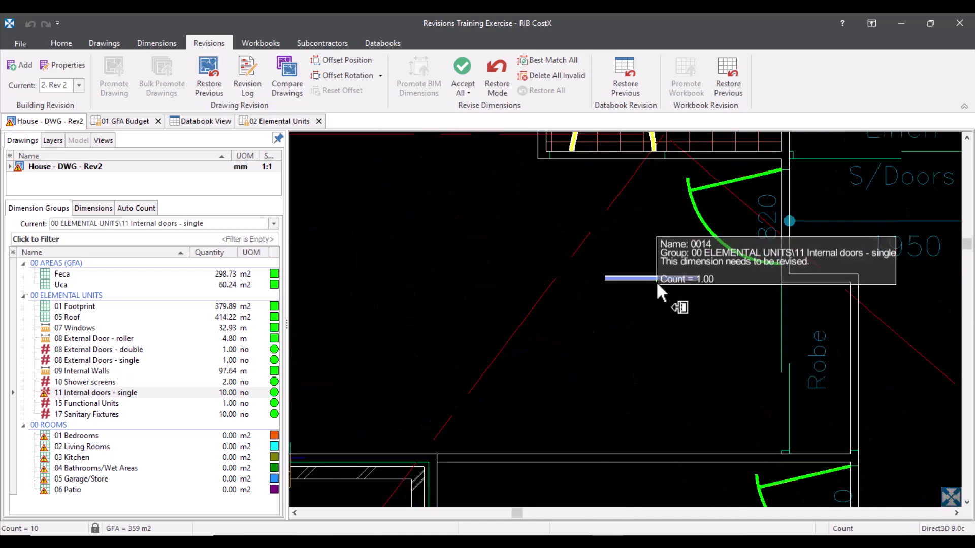
pyautogui.rightClick(653, 276)
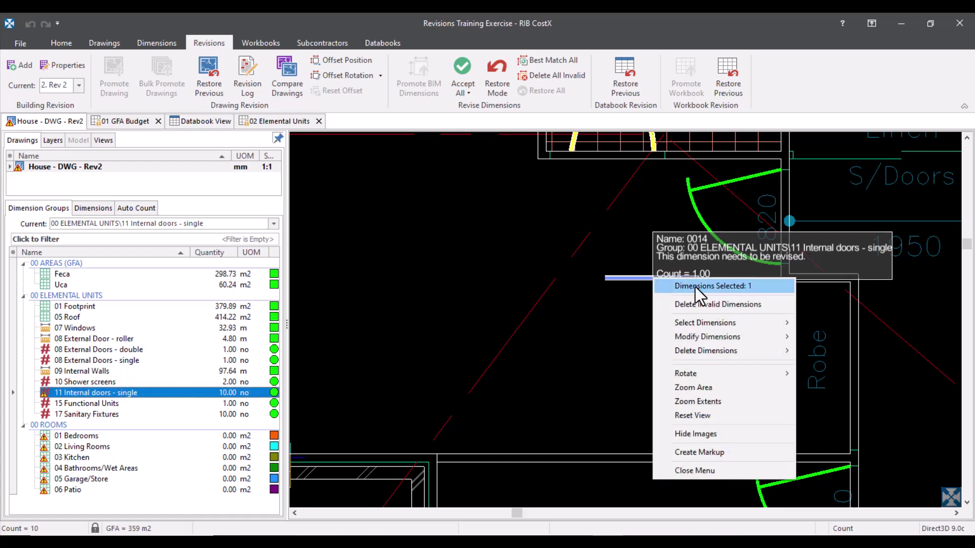
pyautogui.click(706, 304)
pyautogui.click(459, 299)
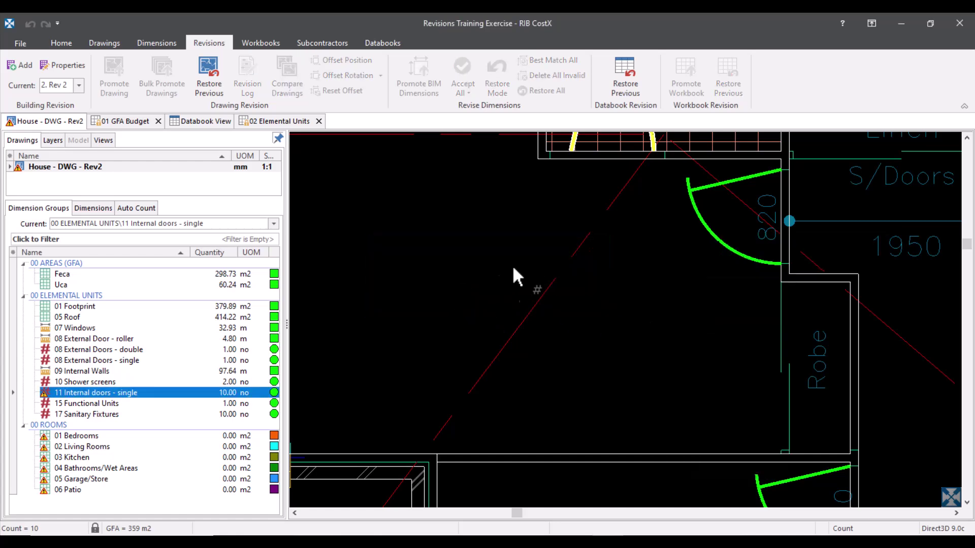
# Step: Delete the invalid swing door dimension in the ensuite from the 11 Internal doors - single group
pyautogui.scroll(-5, 562, 221)
pyautogui.moveTo(562, 221); pyautogui.dragTo(542, 338, button='middle')
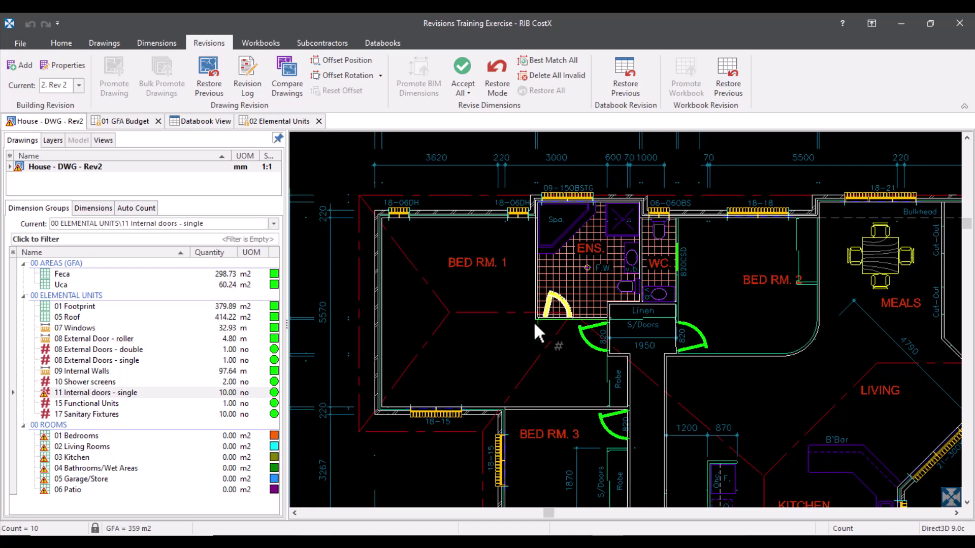
pyautogui.moveTo(564, 301)
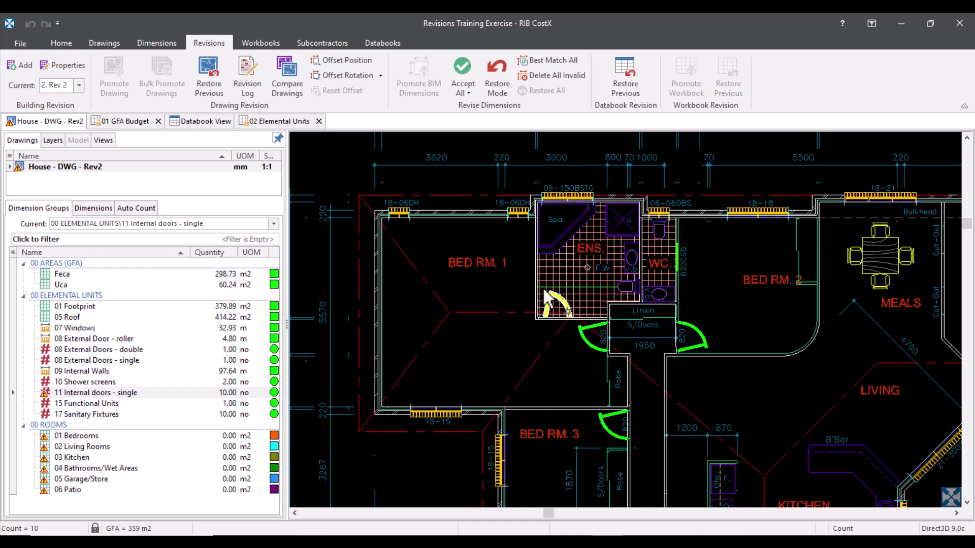
pyautogui.moveTo(515, 280); pyautogui.dragTo(484, 319, button='middle')
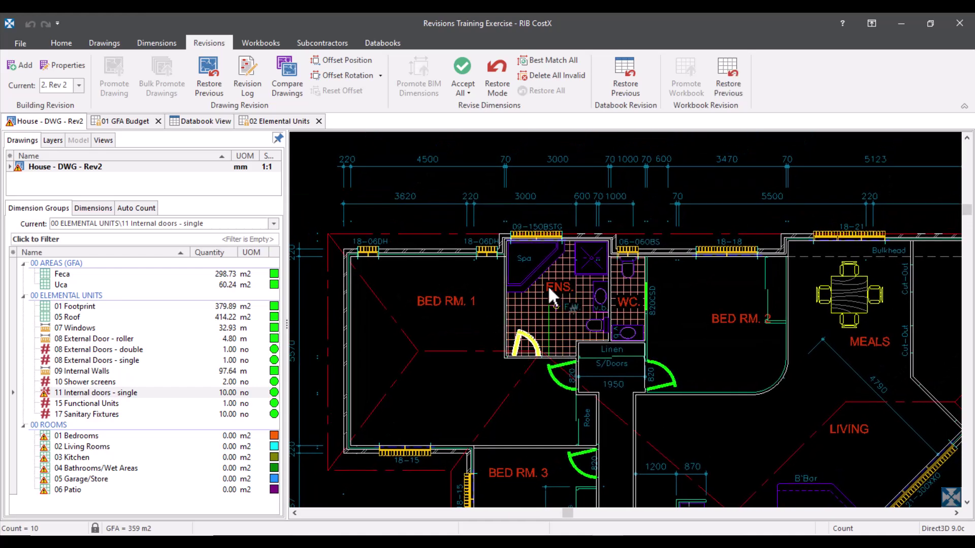
pyautogui.rightClick(534, 344)
pyautogui.moveTo(632, 201)
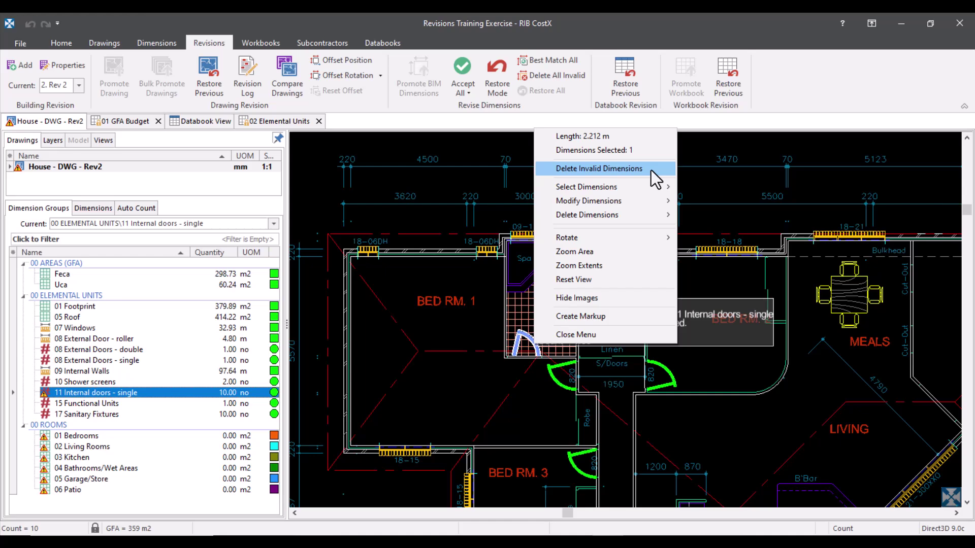
pyautogui.click(651, 170)
pyautogui.click(459, 297)
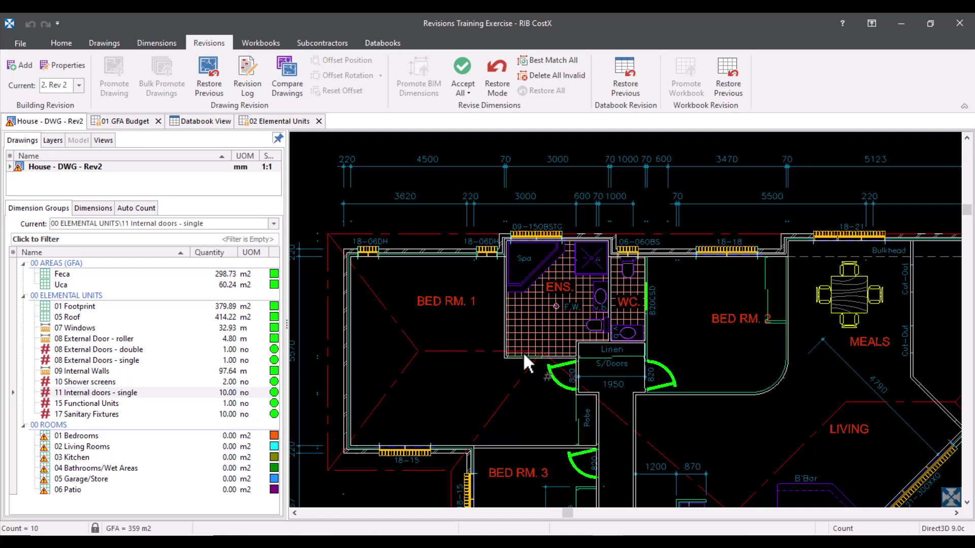
# Step: Add a count dimension for the new door in the ensuite's lower wall to the 11 Internal doors - single group
pyautogui.click(170, 43)
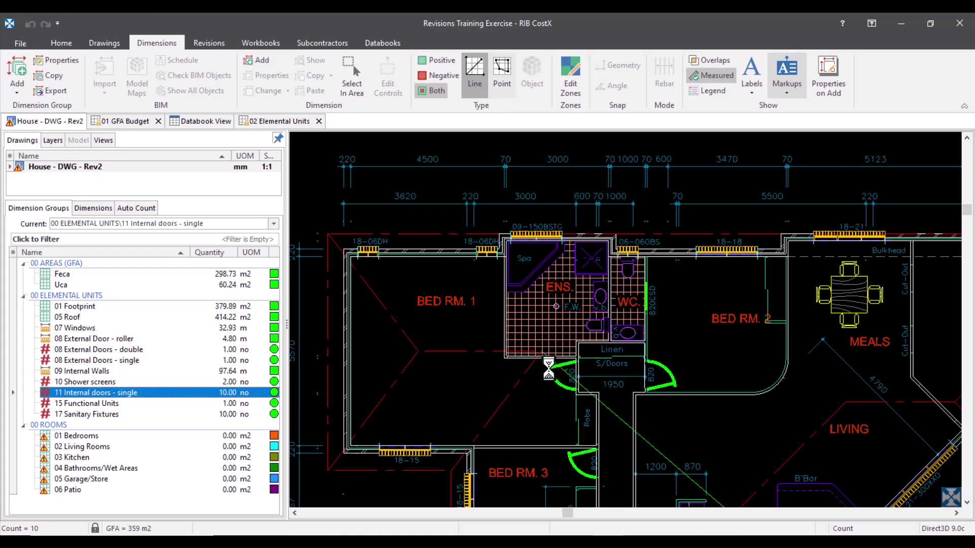
pyautogui.scroll(2, 528, 356)
pyautogui.scroll(1, 528, 355)
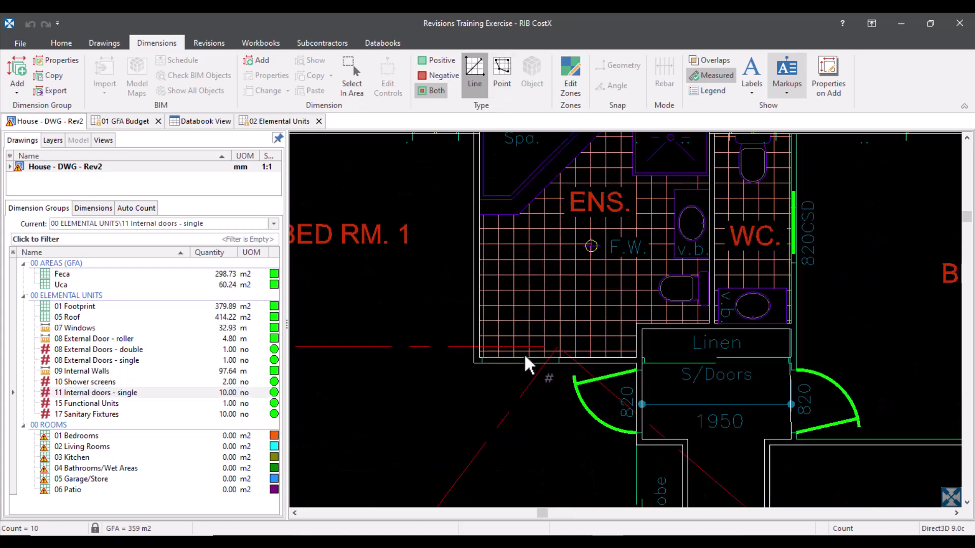
pyautogui.click(525, 357)
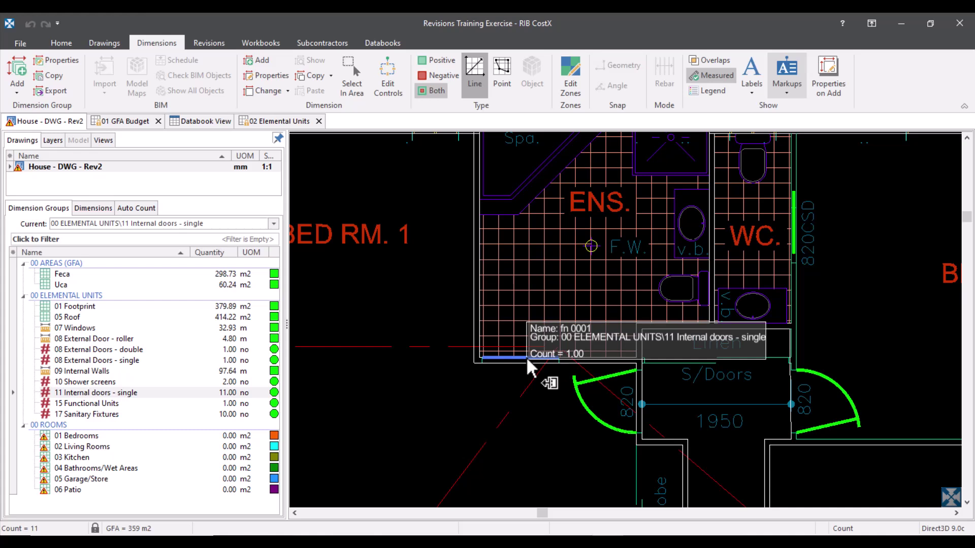
pyautogui.click(201, 394)
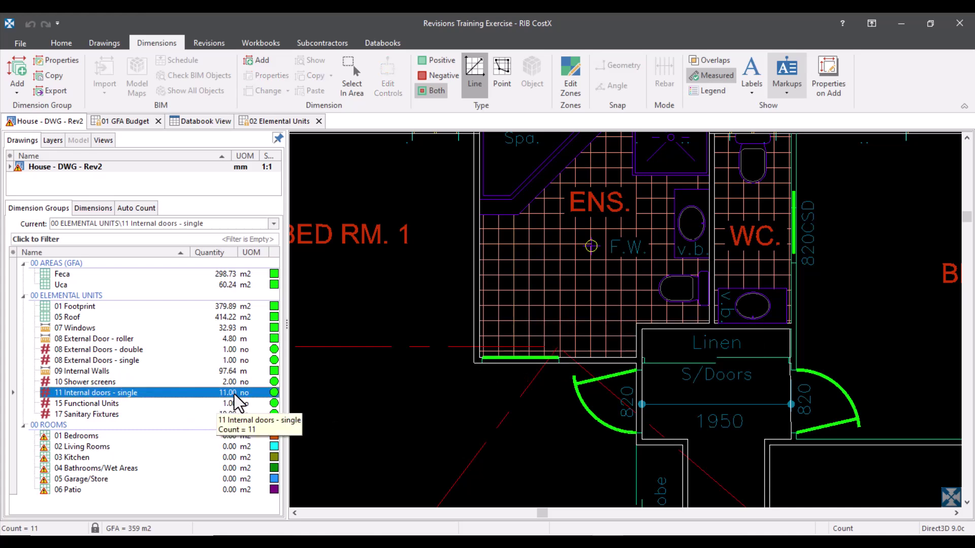
pyautogui.scroll(-3, 452, 376)
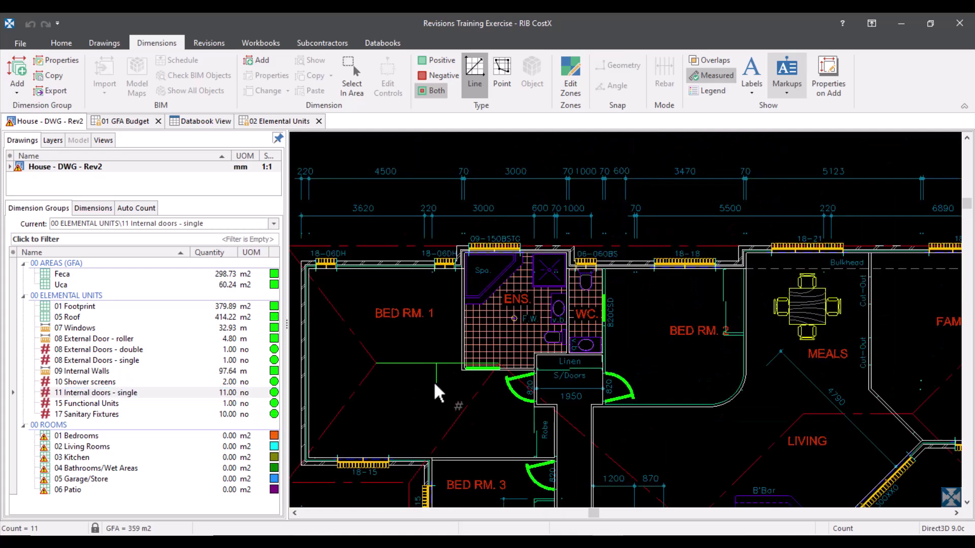
pyautogui.scroll(2, 434, 389)
pyautogui.scroll(2, 427, 392)
pyautogui.moveTo(553, 346)
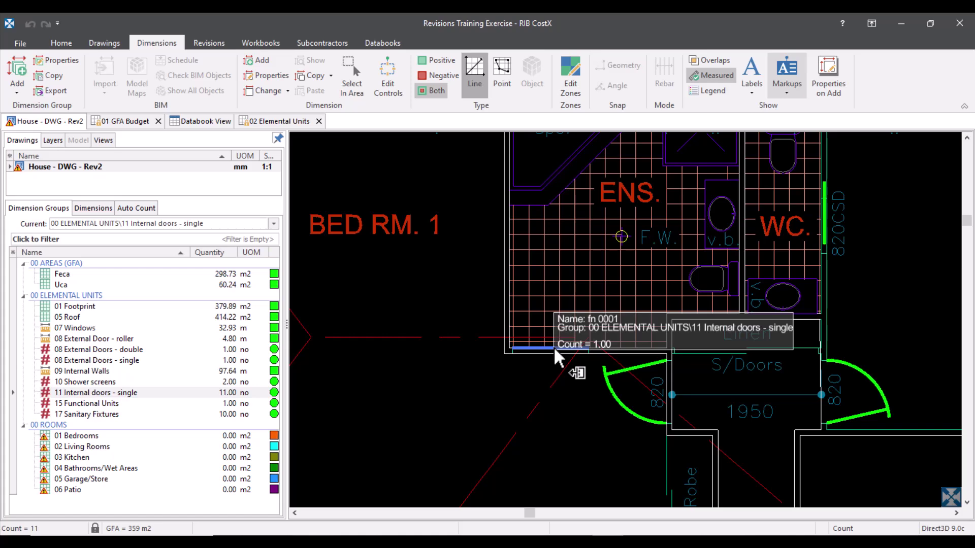
pyautogui.scroll(-3, 542, 359)
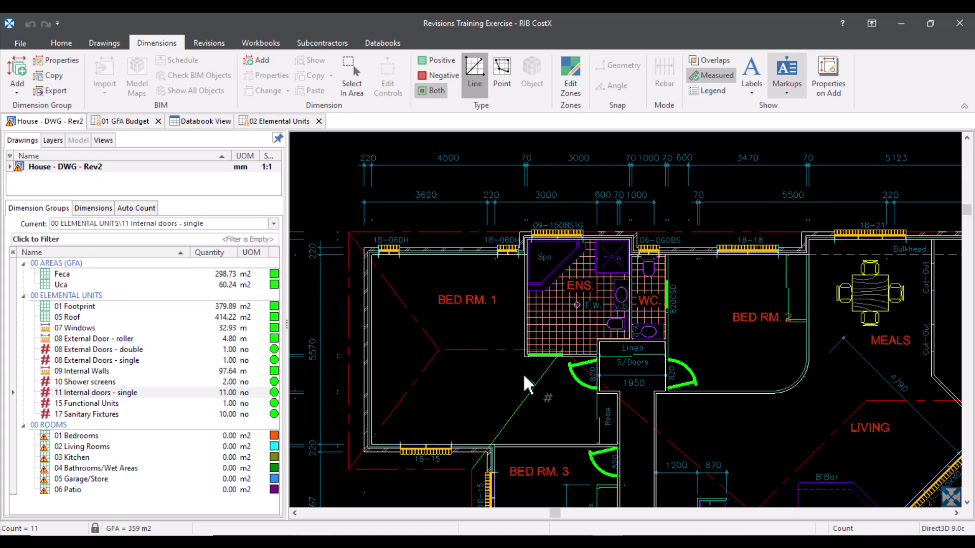
pyautogui.moveTo(521, 373); pyautogui.dragTo(536, 332, button='middle')
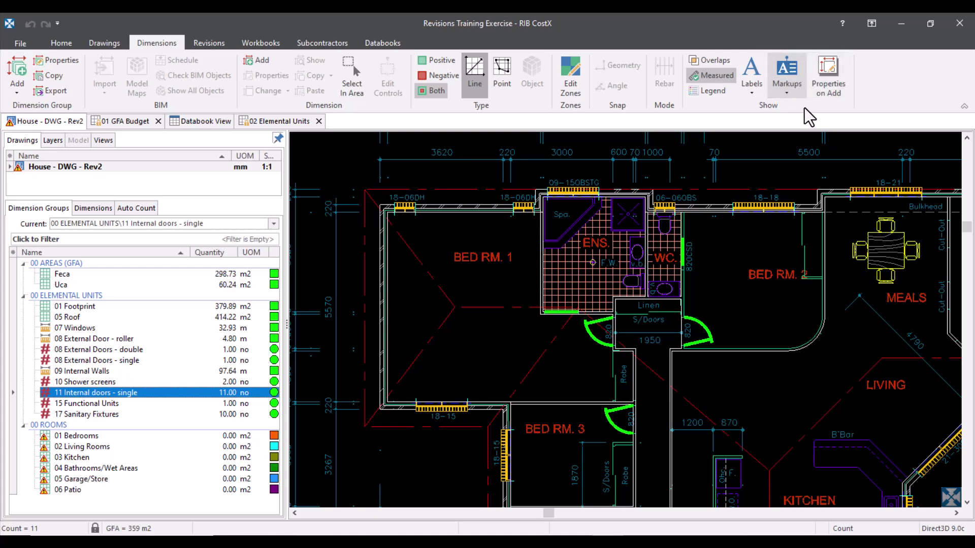
# Step: Add the markup "Door Required Here" to the new door in the ensuite's lower wall, placing its label inside Bed Rm. 1
pyautogui.rightClick(557, 316)
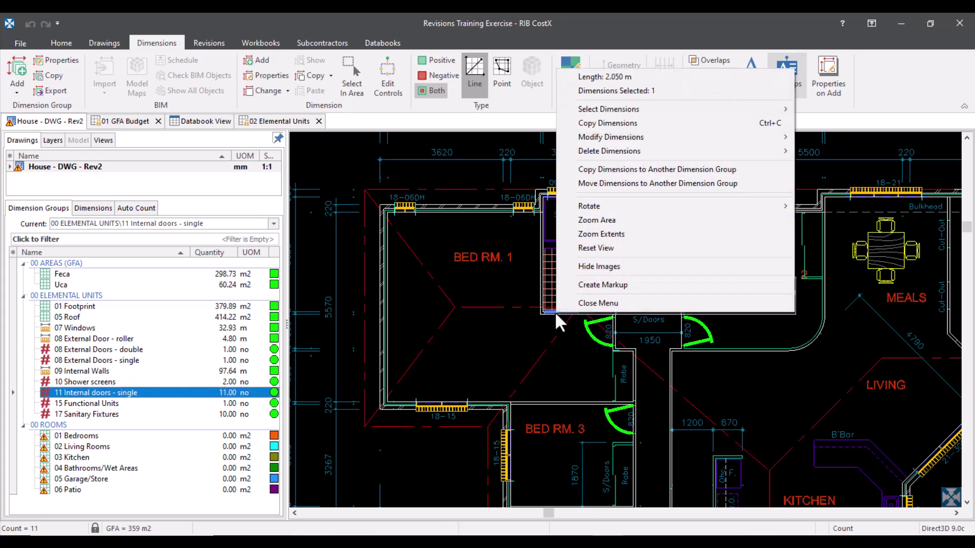
pyautogui.click(646, 287)
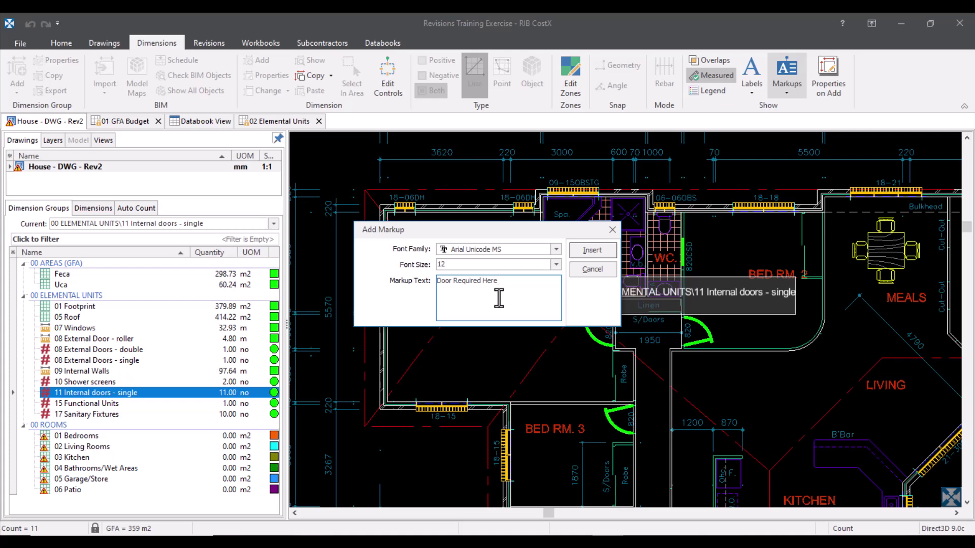
pyautogui.click(592, 251)
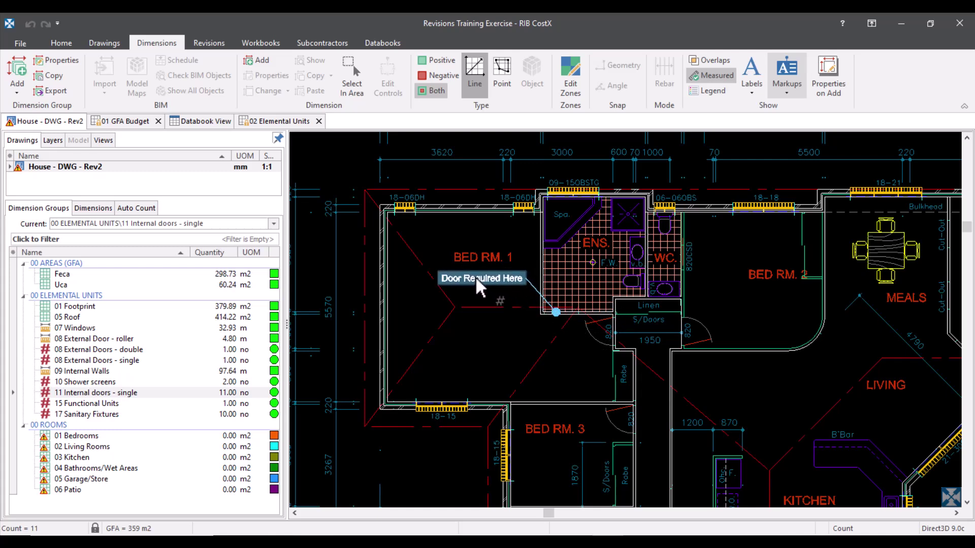
pyautogui.click(475, 277)
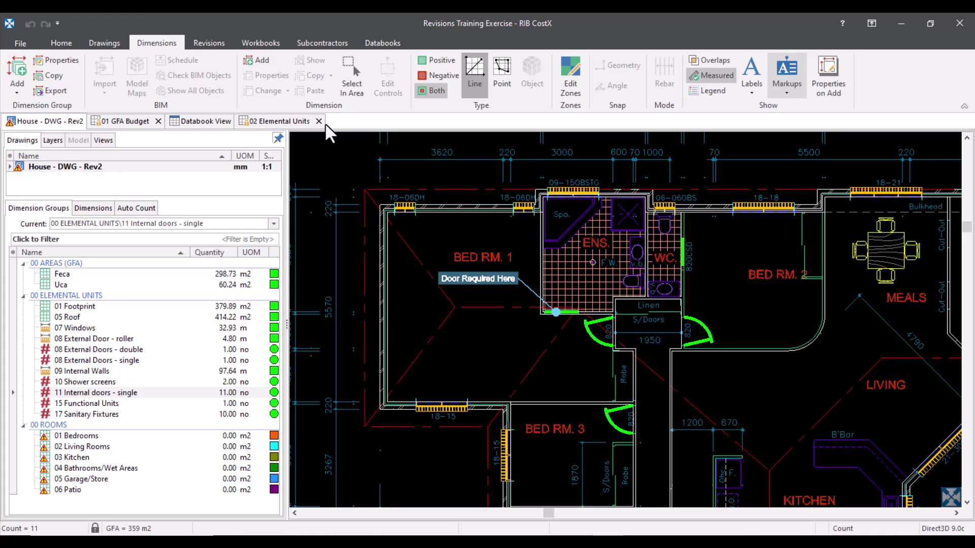
# Step: Preview the drawing window as a printed report titled CostX Drawing, examine the marked-up floor plan, and close the preview
pyautogui.click(104, 45)
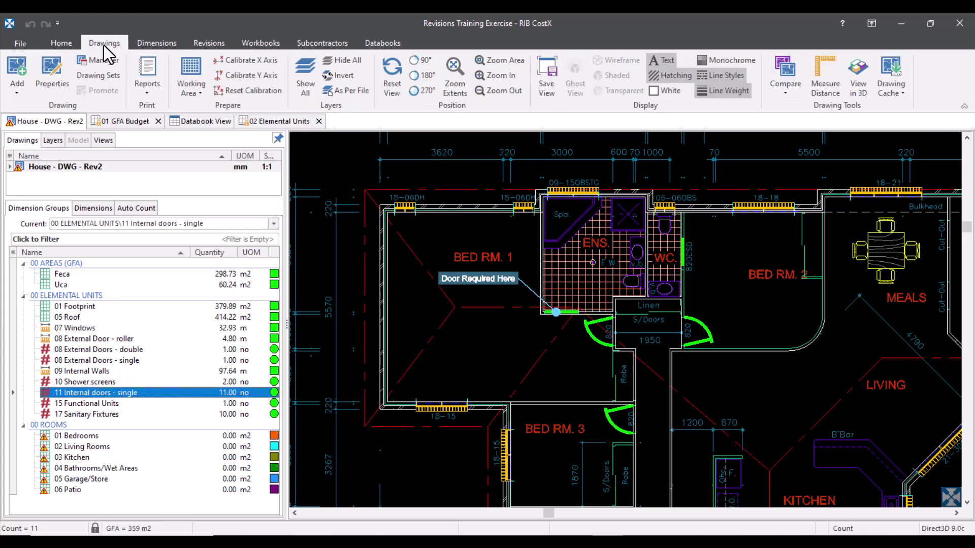
pyautogui.click(154, 94)
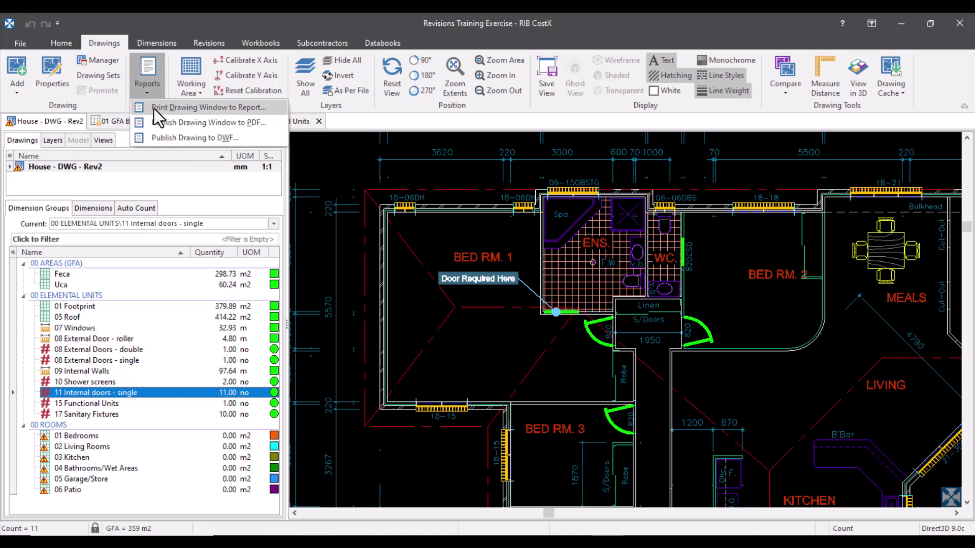
pyautogui.click(230, 109)
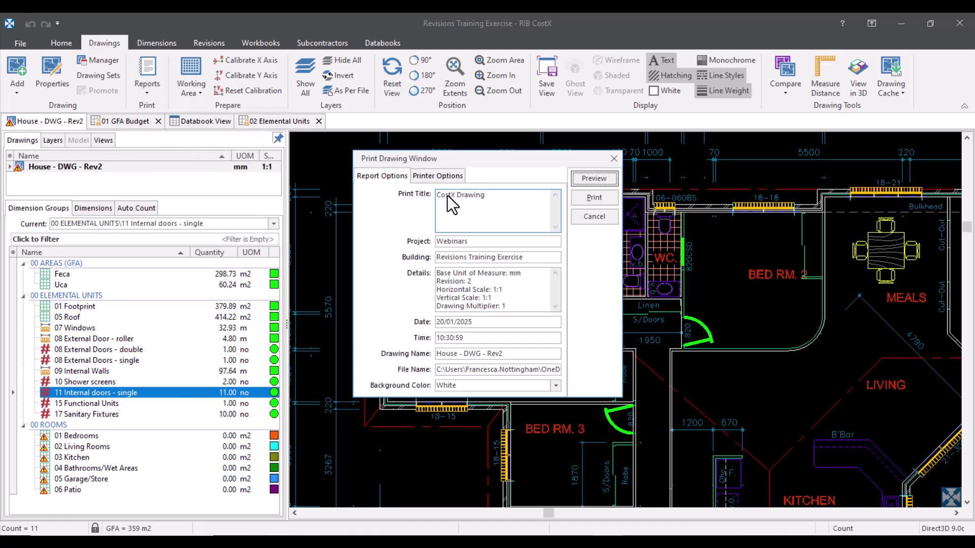
pyautogui.click(610, 176)
pyautogui.scroll(-5, 578, 262)
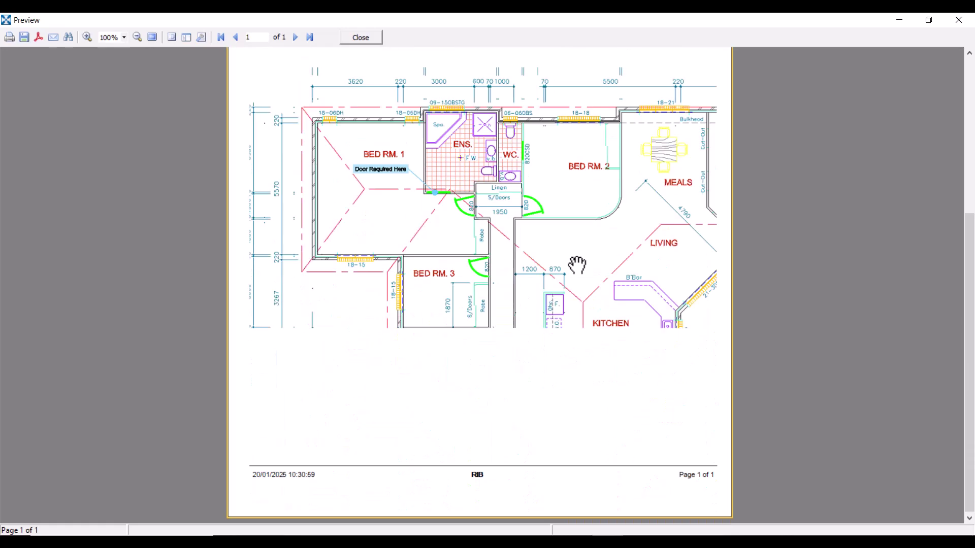
pyautogui.scroll(5, 457, 211)
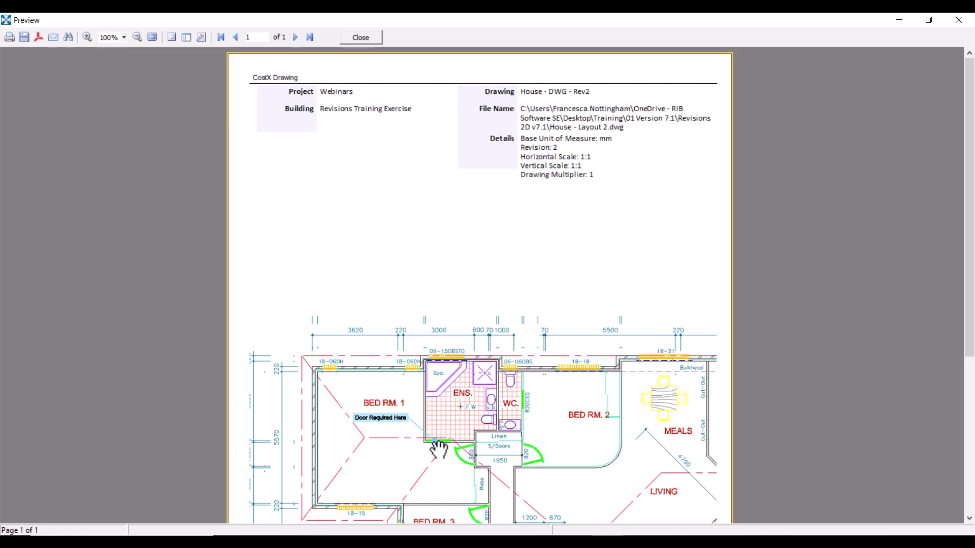
pyautogui.moveTo(435, 456); pyautogui.dragTo(426, 350)
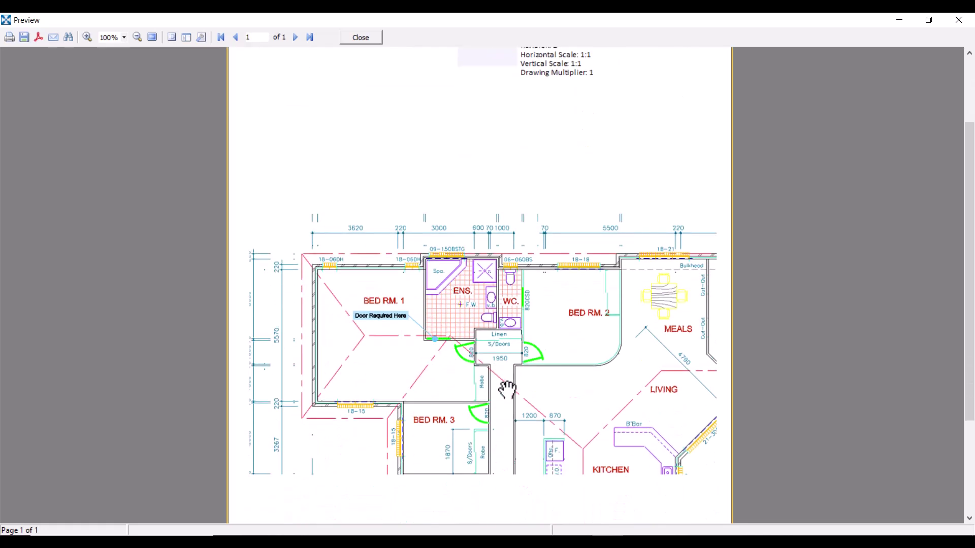
pyautogui.click(361, 38)
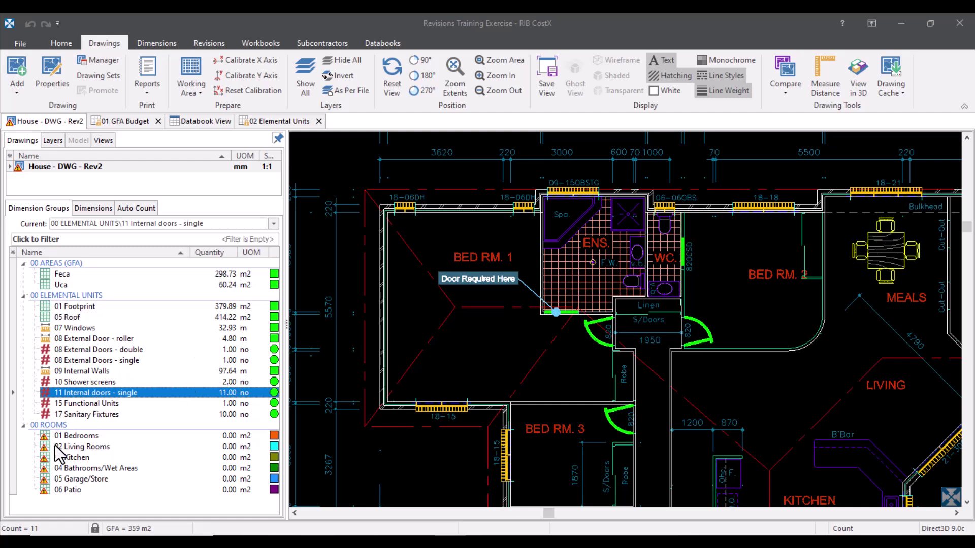
# Step: Accept all matching dimensions for the whole 00 ROOMS folder
pyautogui.click(62, 427)
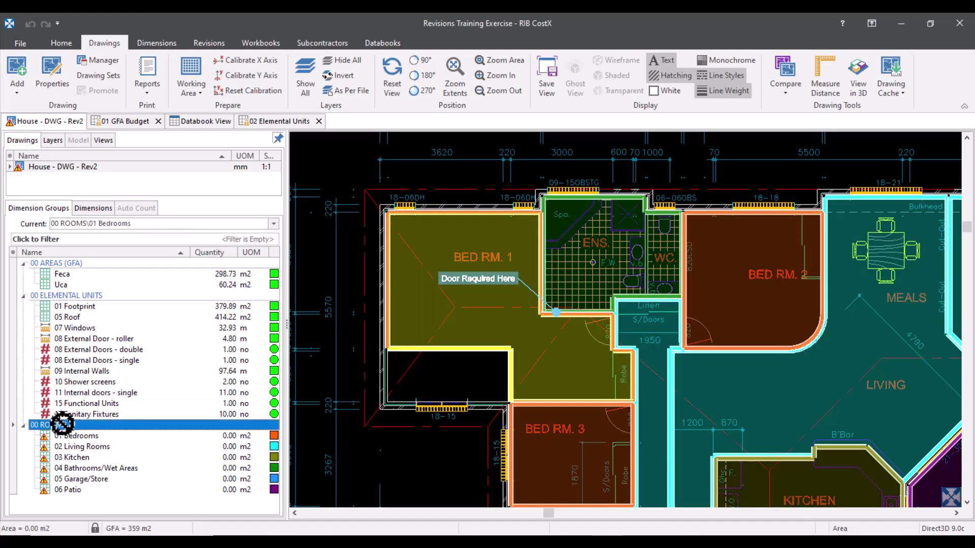
pyautogui.click(207, 43)
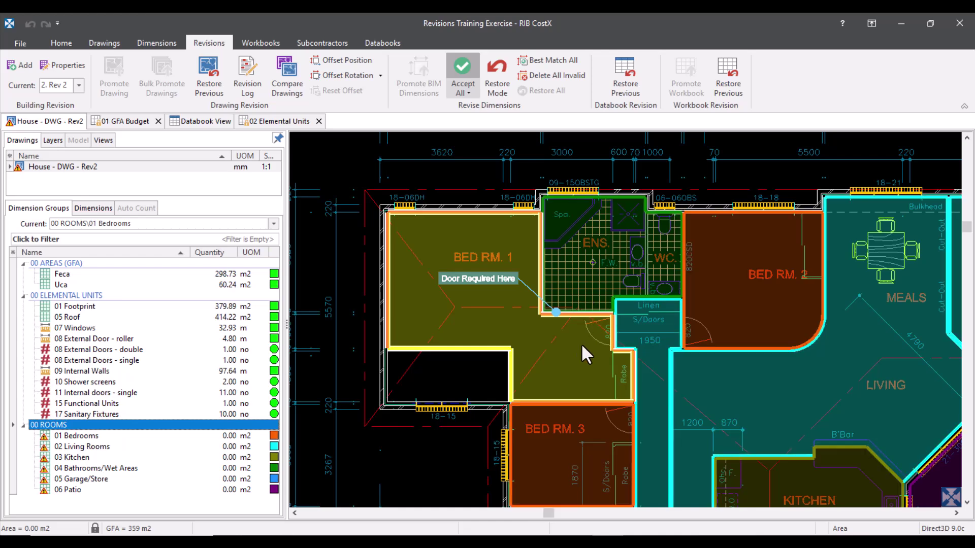
pyautogui.scroll(-5, 581, 348)
pyautogui.click(63, 425)
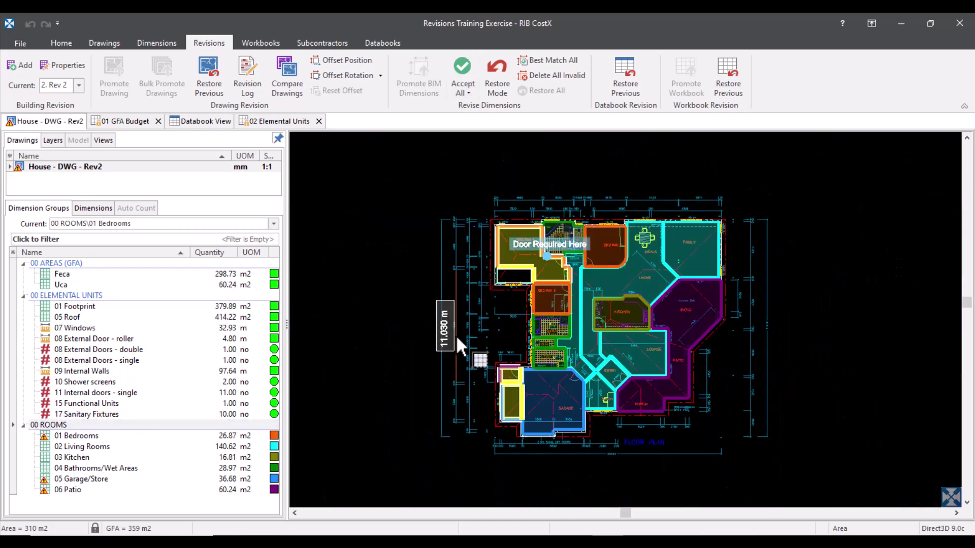
# Step: Extend the invalid Bed Rm. 1 area in the 01 Bedrooms group down to the room's new lower wall
pyautogui.moveTo(66, 436); pyautogui.dragTo(516, 244)
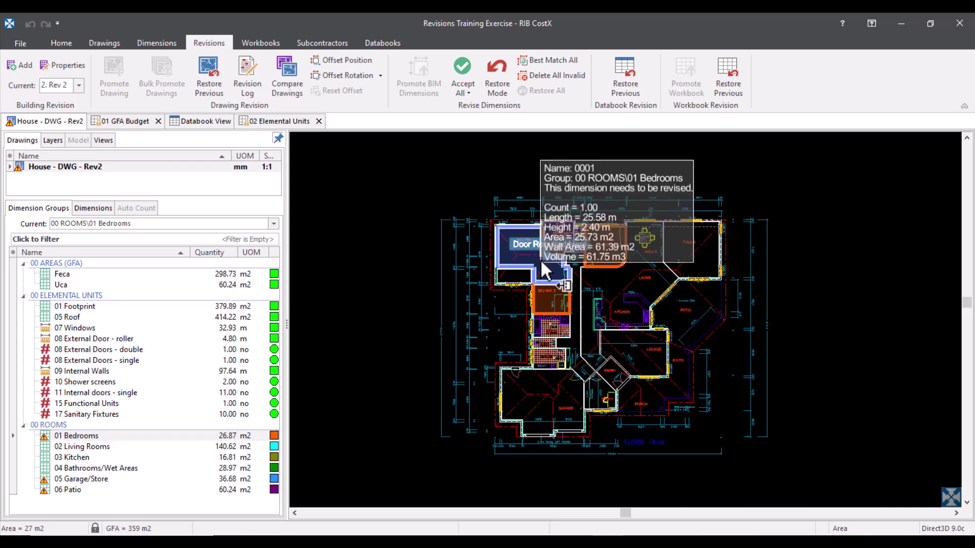
pyautogui.scroll(6, 520, 257)
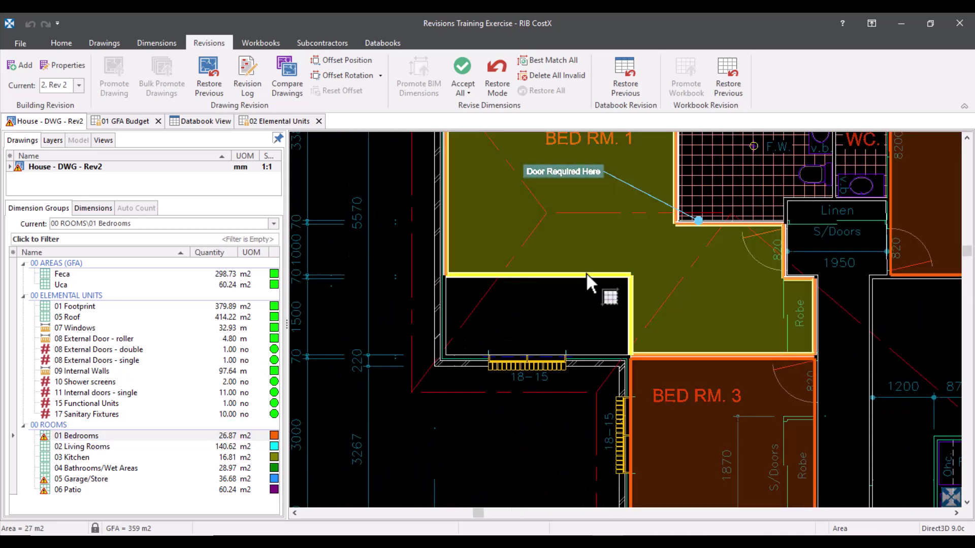
pyautogui.click(588, 307)
pyautogui.doubleClick(590, 344)
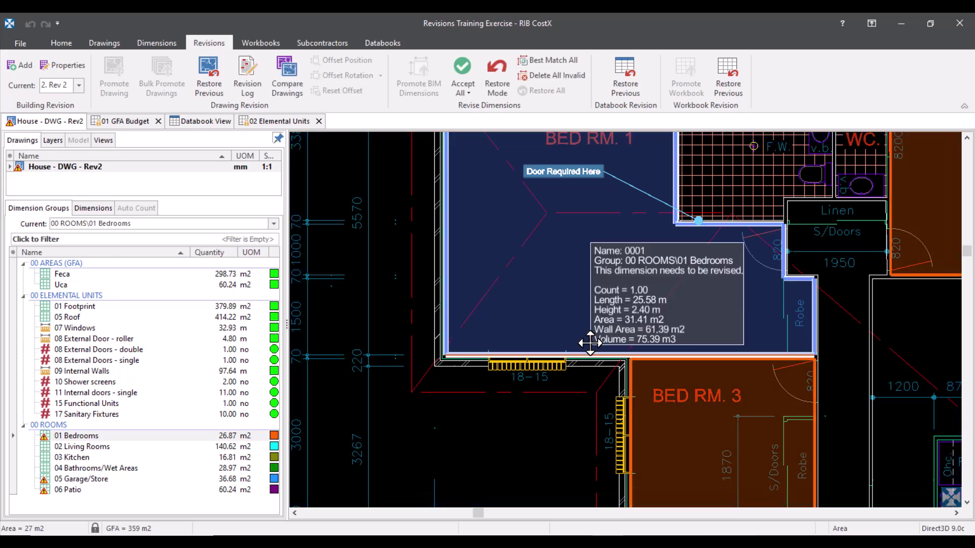
# Step: Delete the invalid store area beside the garage from the 05 Garage/Store group
pyautogui.click(81, 479)
pyautogui.scroll(-5, 509, 407)
pyautogui.scroll(3, 535, 279)
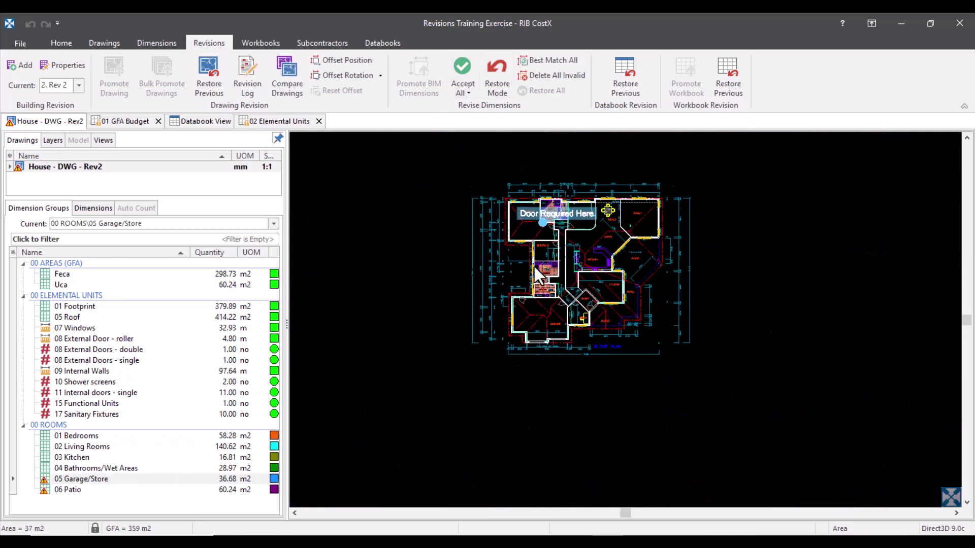
pyautogui.scroll(3, 528, 306)
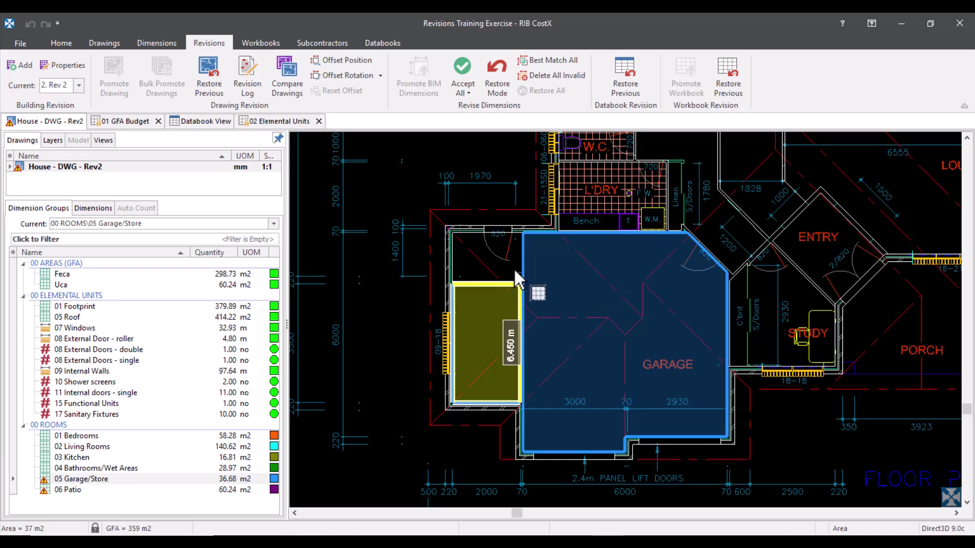
pyautogui.rightClick(484, 283)
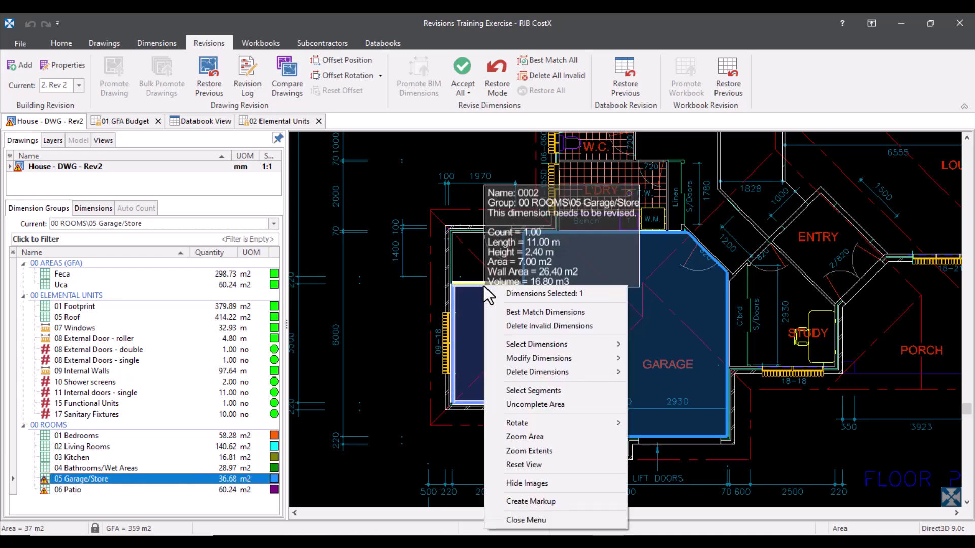
pyautogui.click(513, 321)
pyautogui.click(461, 299)
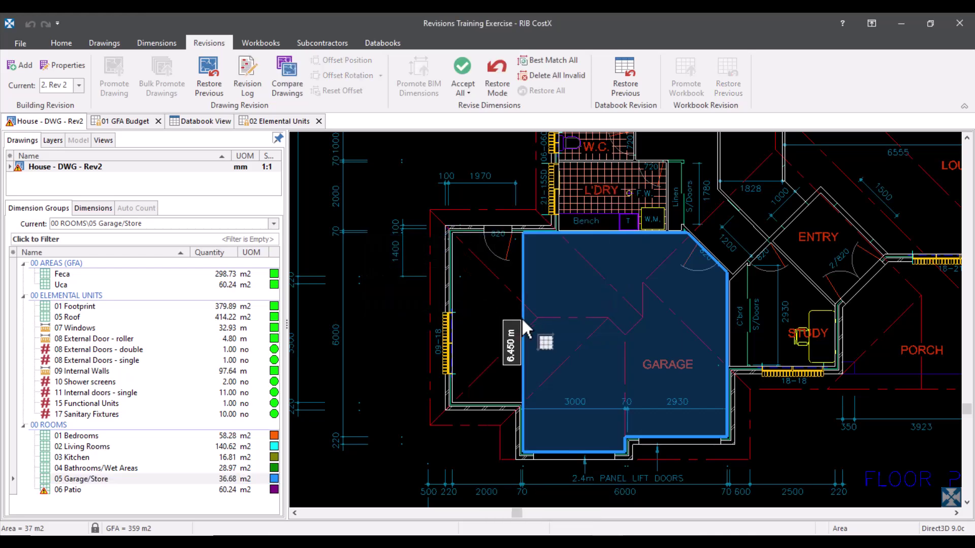
# Step: Uncomplete the garage area and redraw its open side around the former store space so it covers the enlarged garage
pyautogui.rightClick(528, 357)
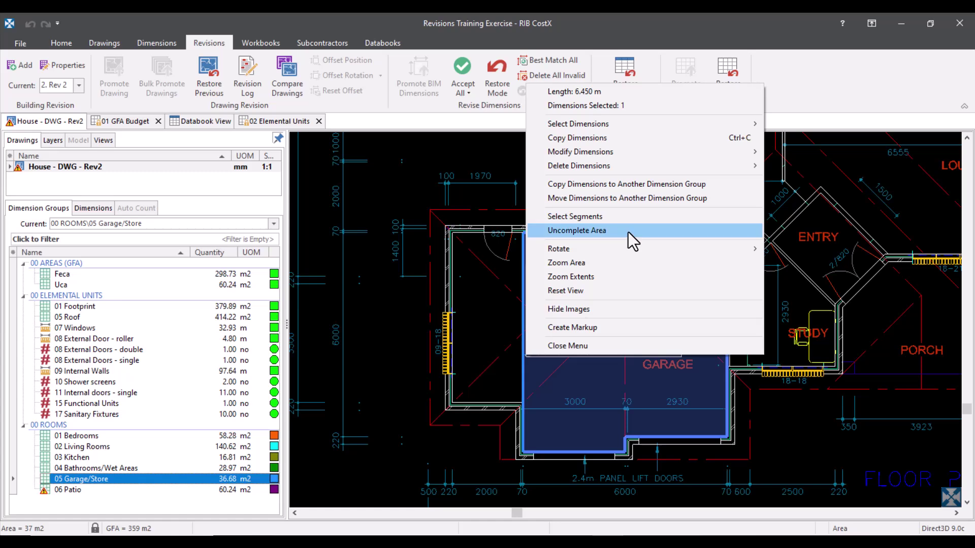
pyautogui.click(629, 231)
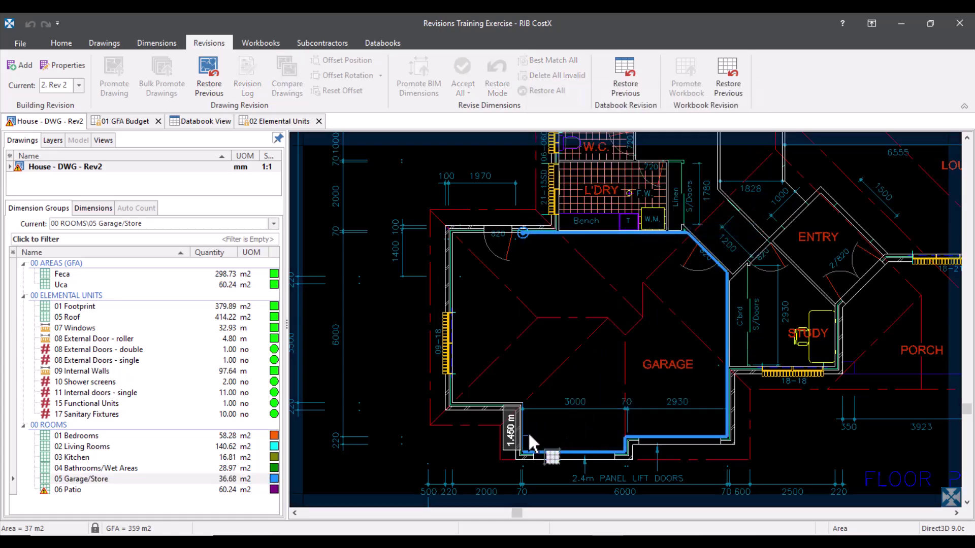
pyautogui.click(522, 407)
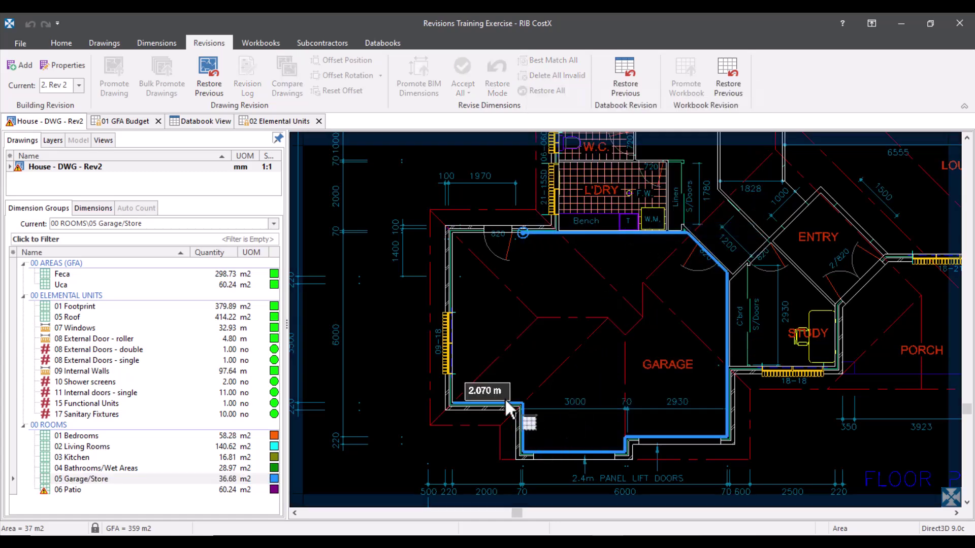
pyautogui.click(455, 402)
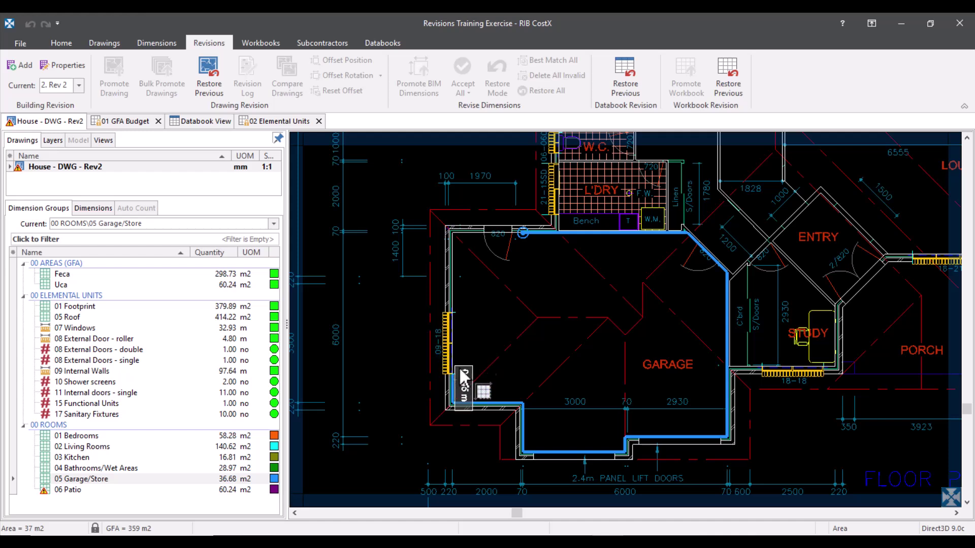
pyautogui.doubleClick(466, 285)
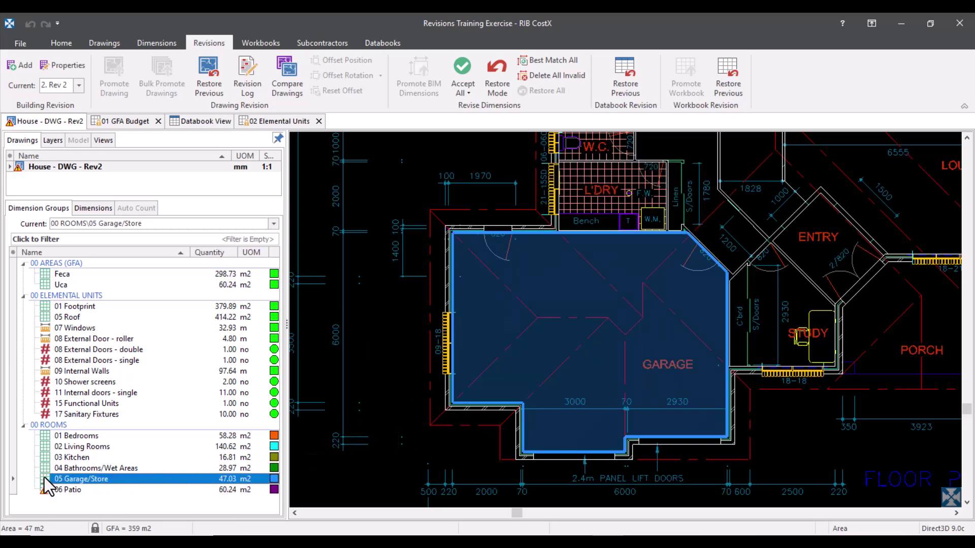
# Step: Delete the invalid patio area at the garage's upper outer corner from the 06 Patio group
pyautogui.click(172, 491)
pyautogui.scroll(-5, 690, 238)
pyautogui.moveTo(690, 239); pyautogui.dragTo(616, 324, button='middle')
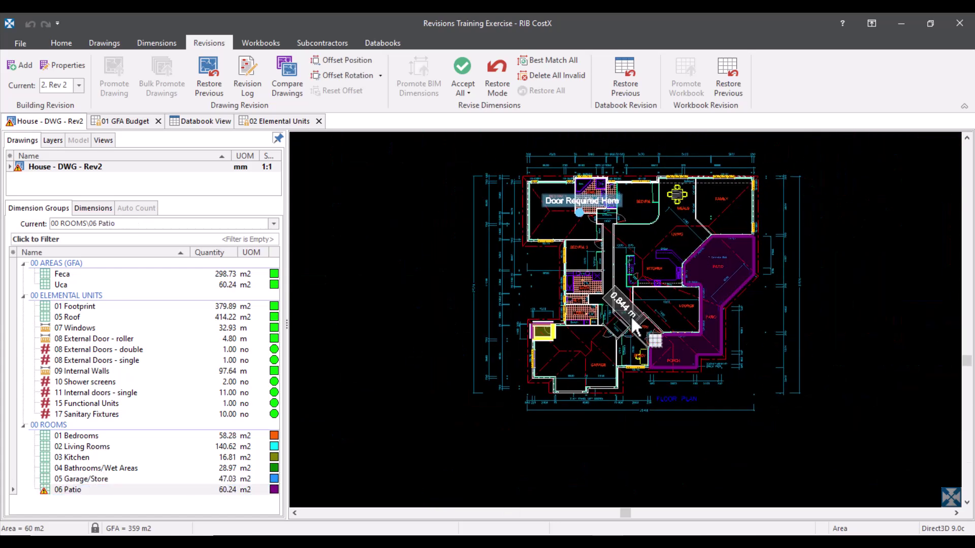
pyautogui.scroll(5, 559, 337)
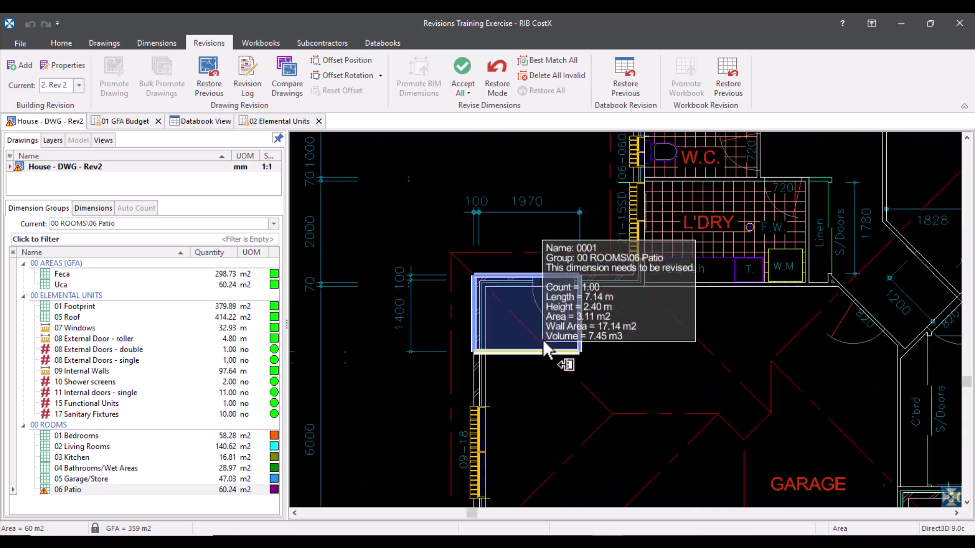
pyautogui.rightClick(511, 335)
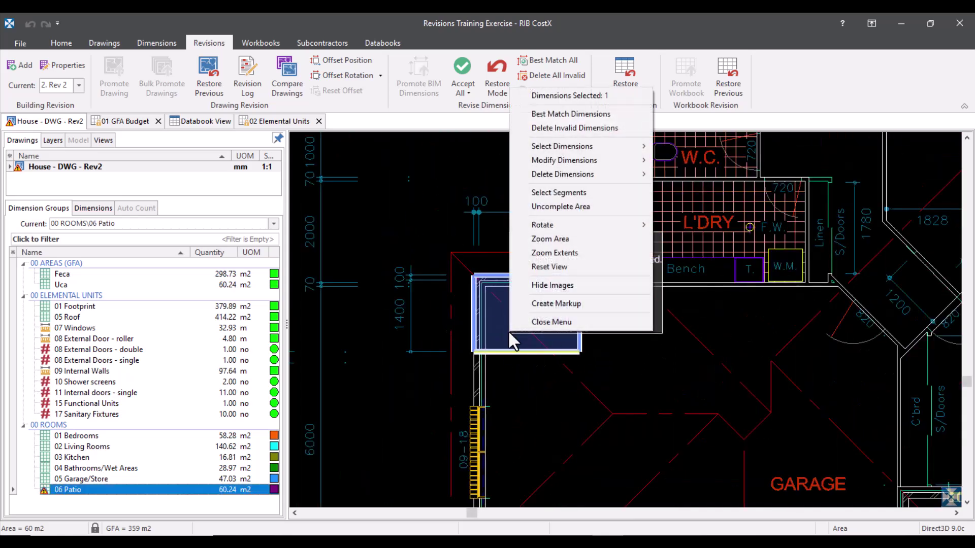
pyautogui.click(597, 130)
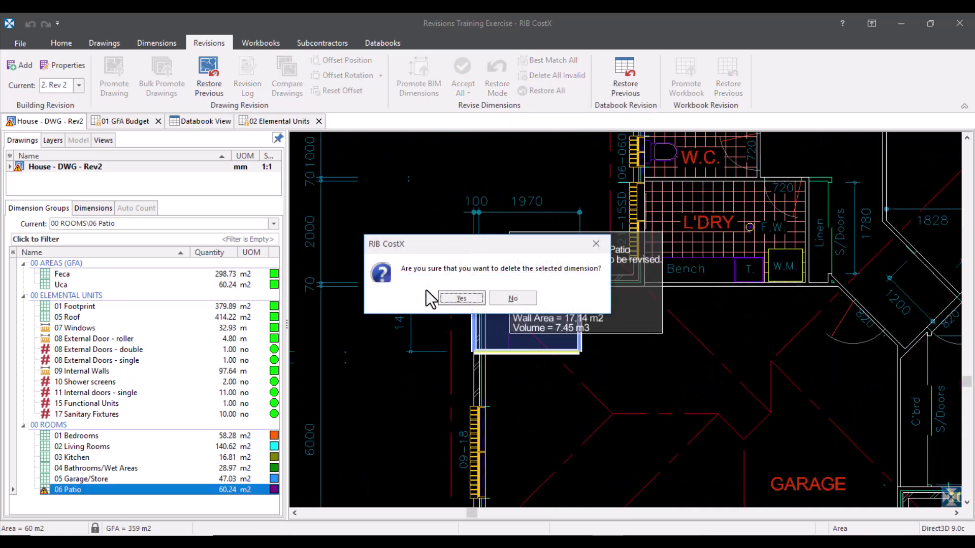
pyautogui.click(454, 300)
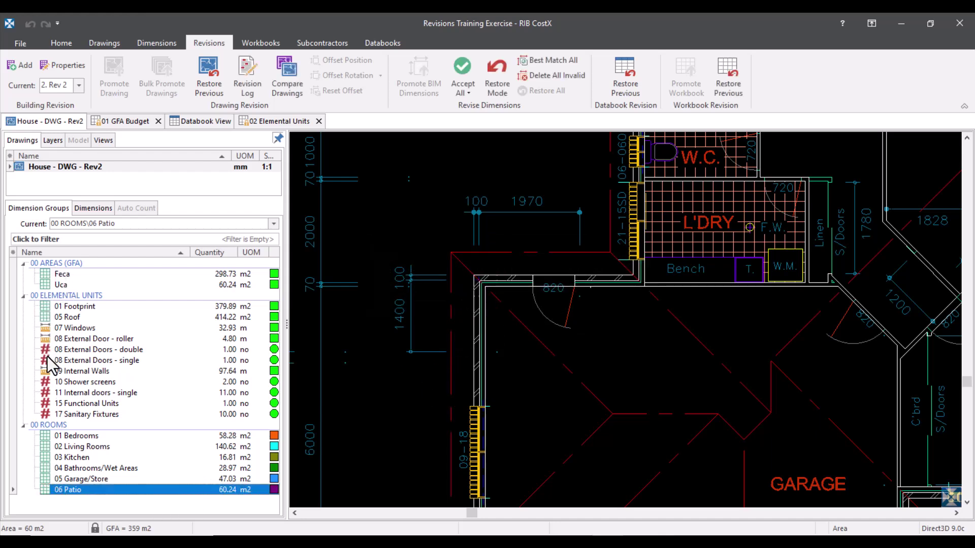
pyautogui.moveTo(57, 485)
pyautogui.scroll(-6, 500, 289)
pyautogui.scroll(2, 510, 289)
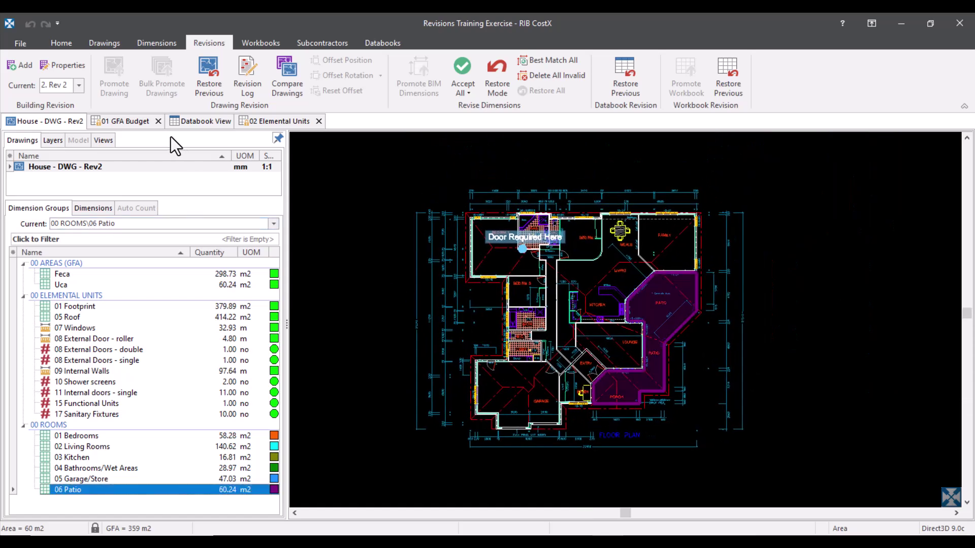
# Step: Promote the 01 GFA Budget workbook to the current building revision, 2. Rev 2
pyautogui.click(123, 124)
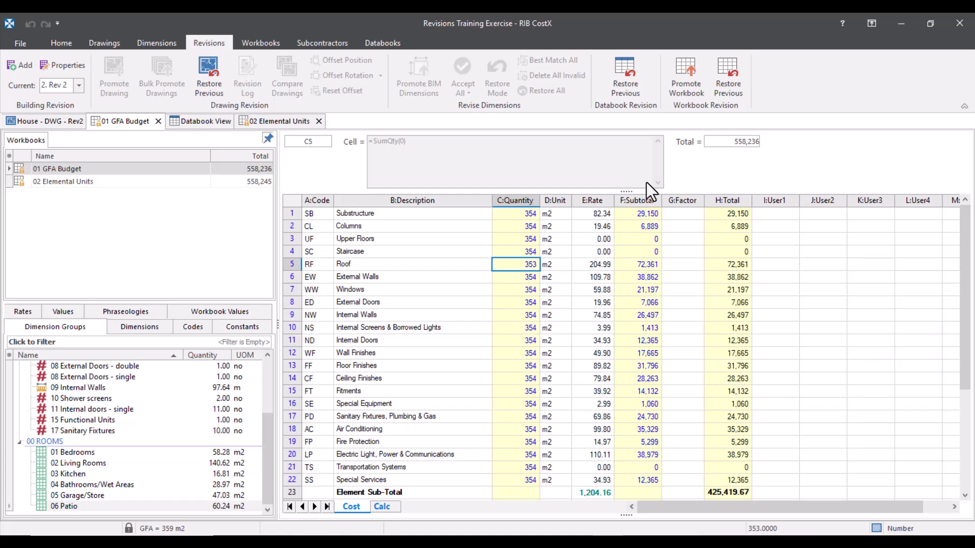
pyautogui.click(694, 92)
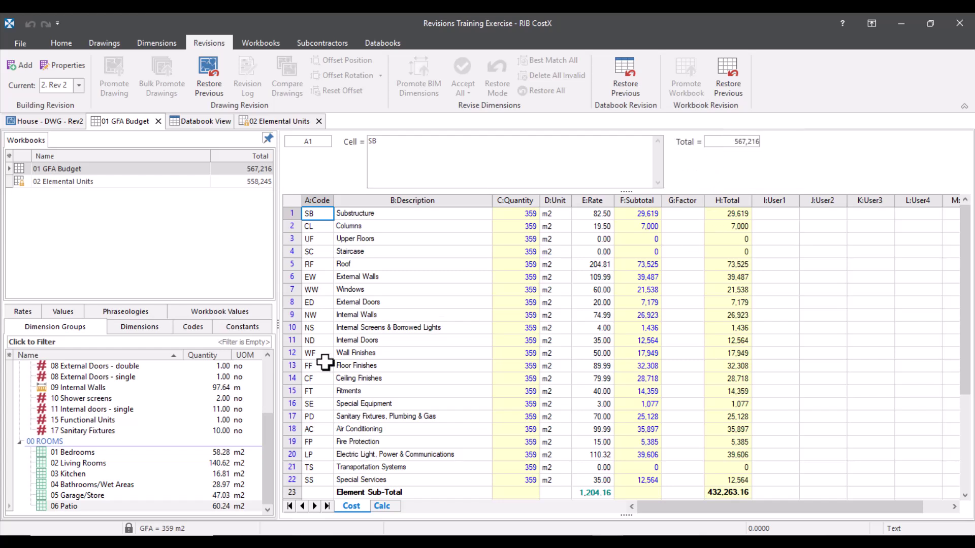
pyautogui.moveTo(266, 463); pyautogui.dragTo(266, 403)
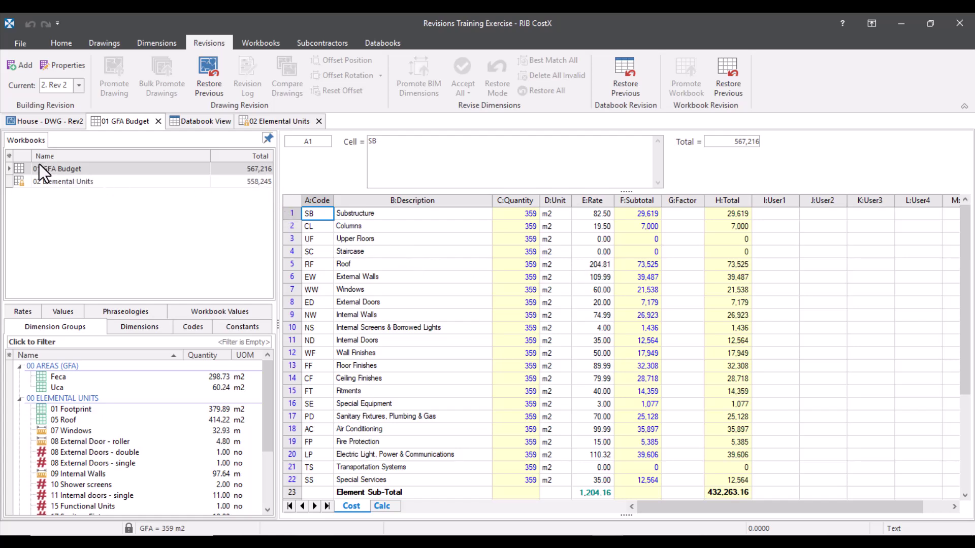
# Step: Promote the 02 Elemental Units workbook to the current building revision, 2. Rev 2
pyautogui.click(113, 181)
pyautogui.moveTo(252, 184)
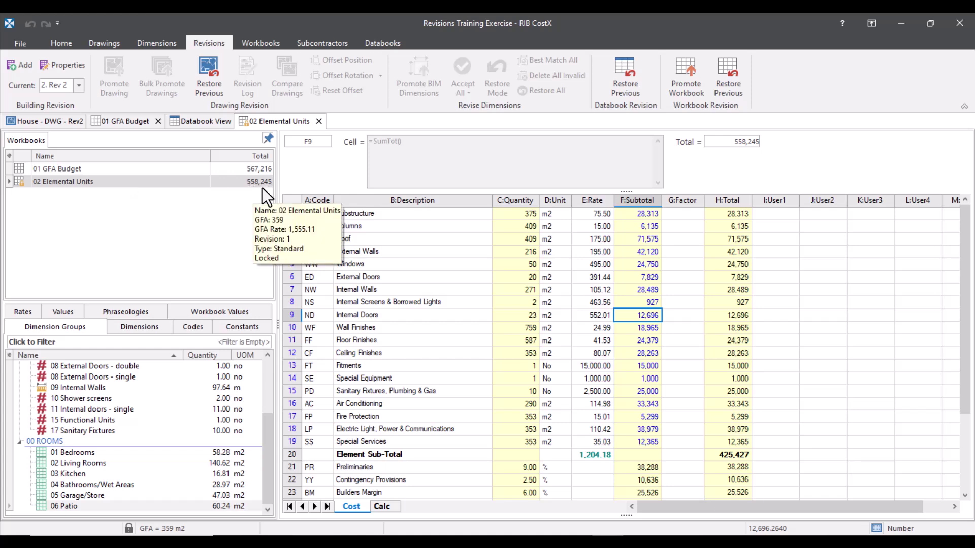
pyautogui.click(693, 89)
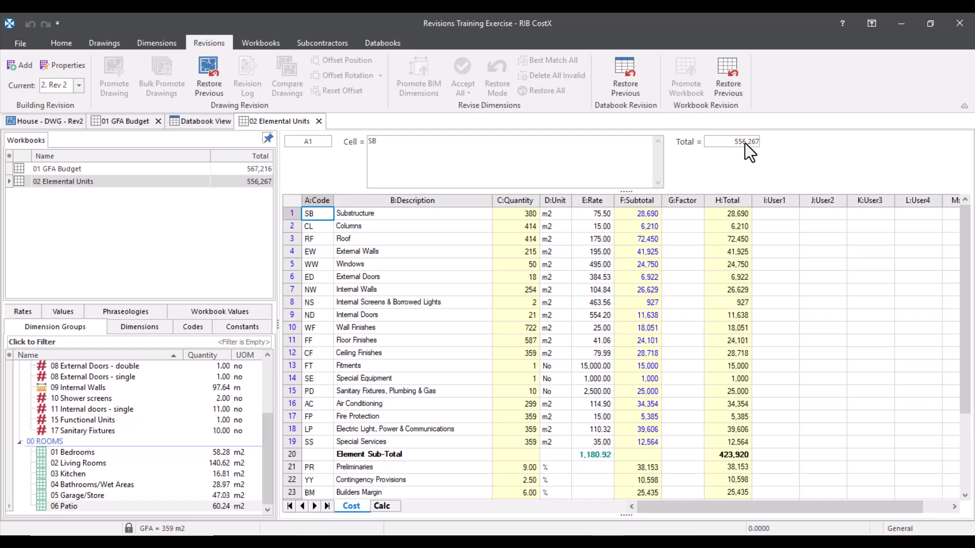
pyautogui.moveTo(17, 179)
pyautogui.scroll(3, 256, 444)
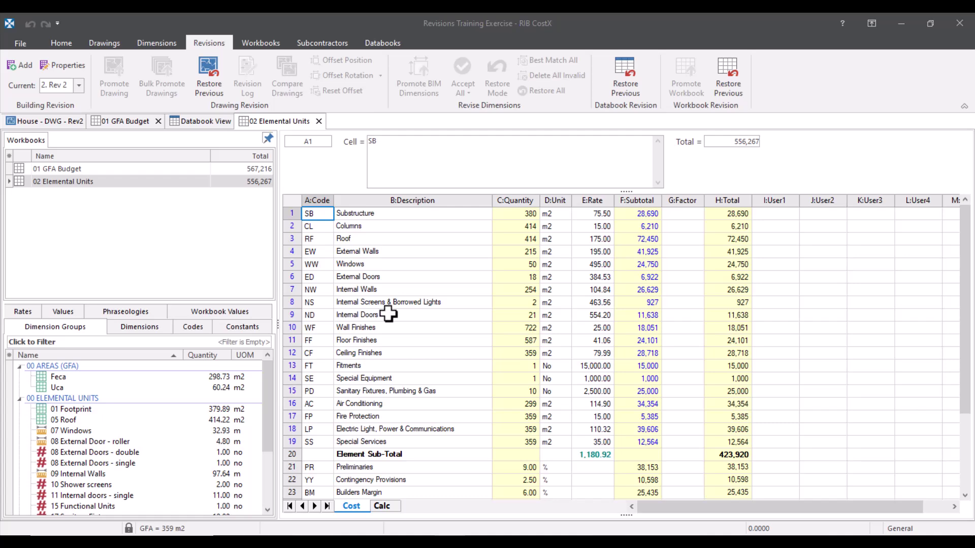
# Step: Return to the House - DWG - Rev2 drawing and review the revised floor plan with the 06 Patio areas
pyautogui.click(57, 122)
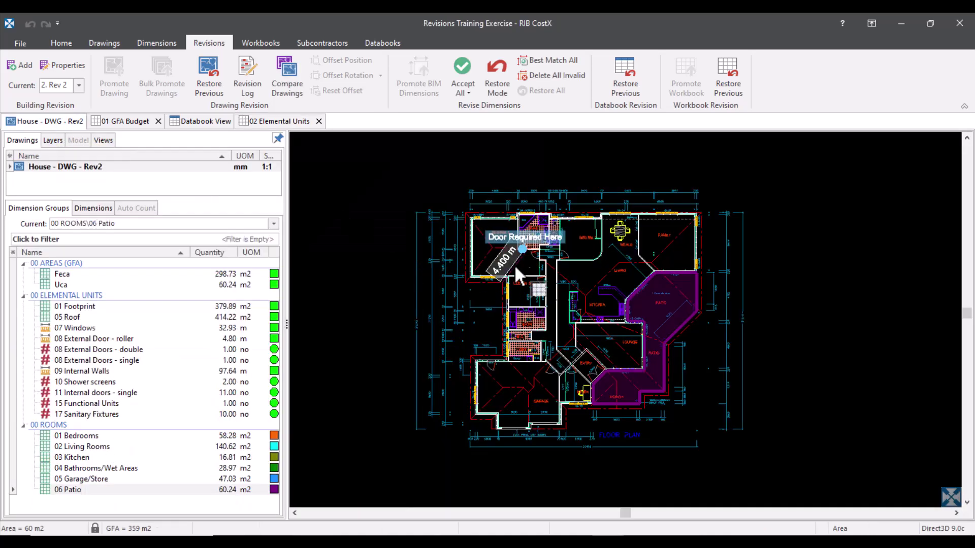
pyautogui.scroll(2, 582, 238)
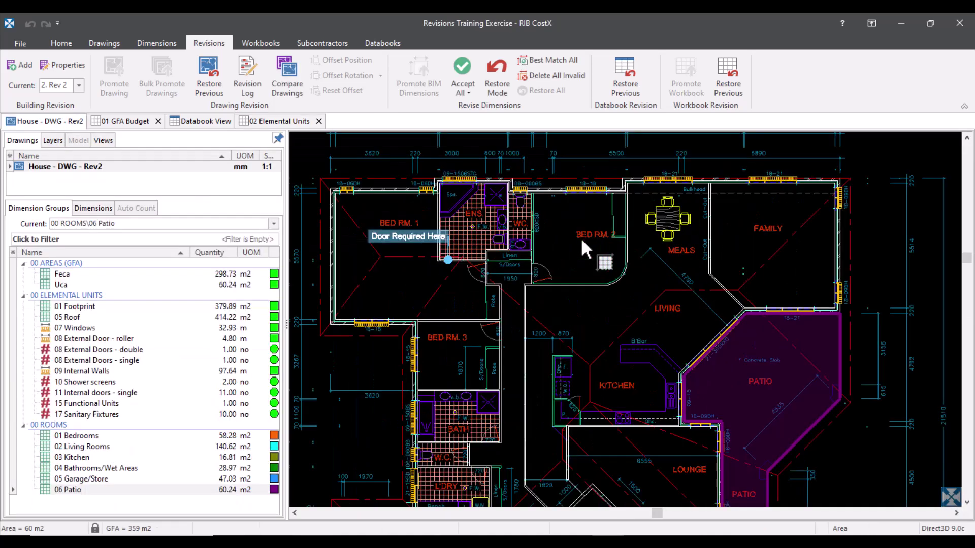
pyautogui.moveTo(584, 294); pyautogui.dragTo(616, 249, button='middle')
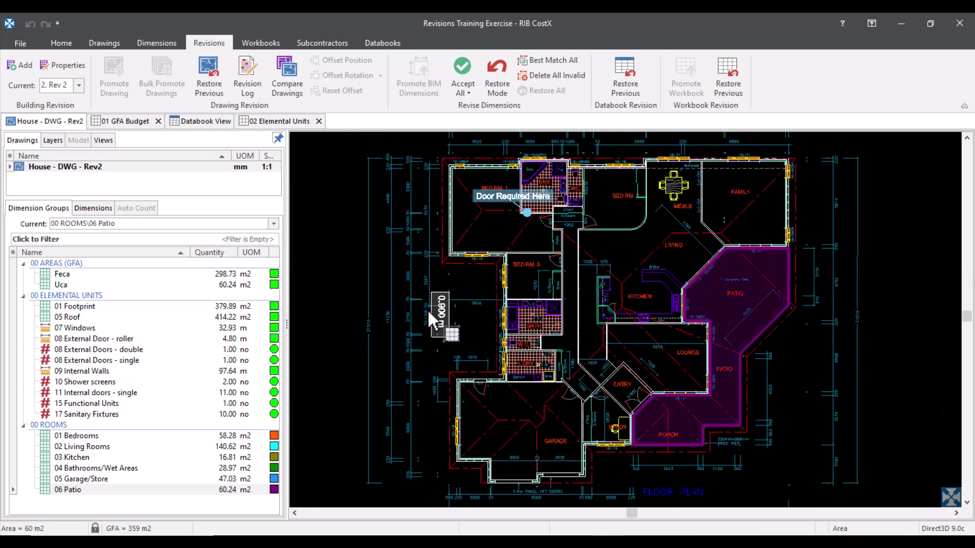